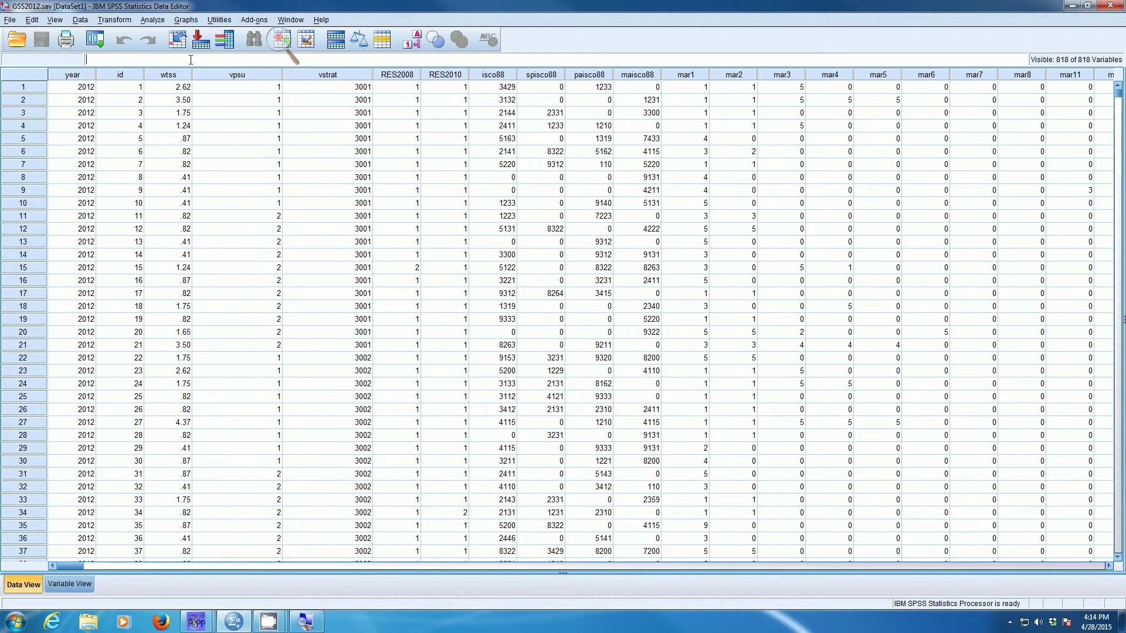
- Open the legacy Histogram dialog for the GSS2012 data
{"action": "left_click", "coordinate": [285, 47]}
{"action": "left_click", "coordinate": [287, 46]}
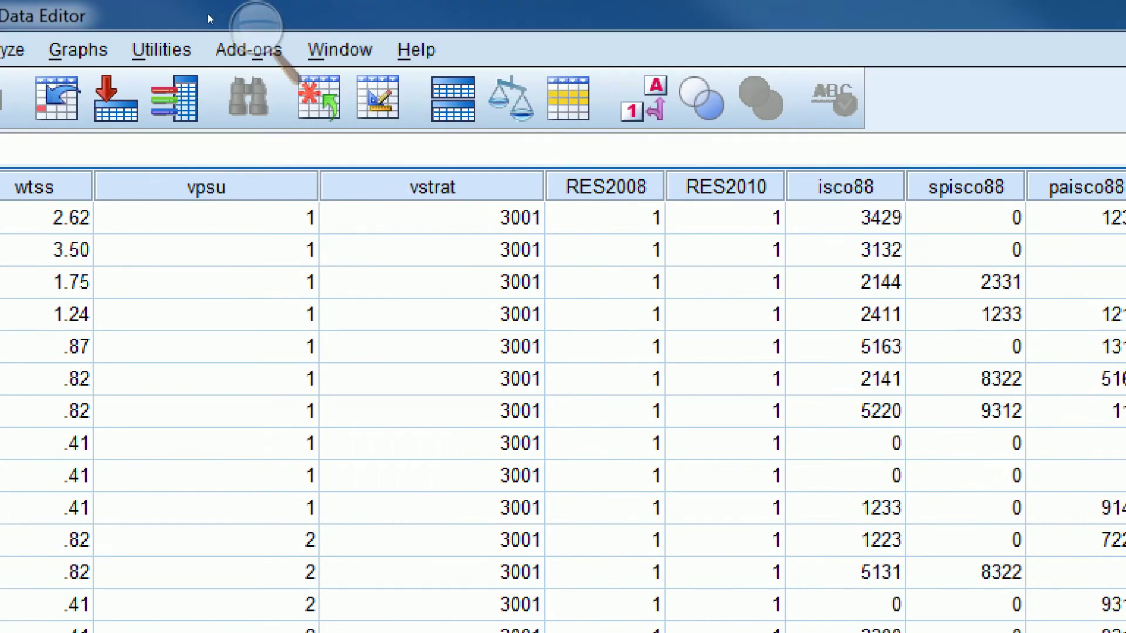
{"action": "left_click", "coordinate": [78, 50]}
{"action": "mouse_move", "coordinate": [156, 162]}
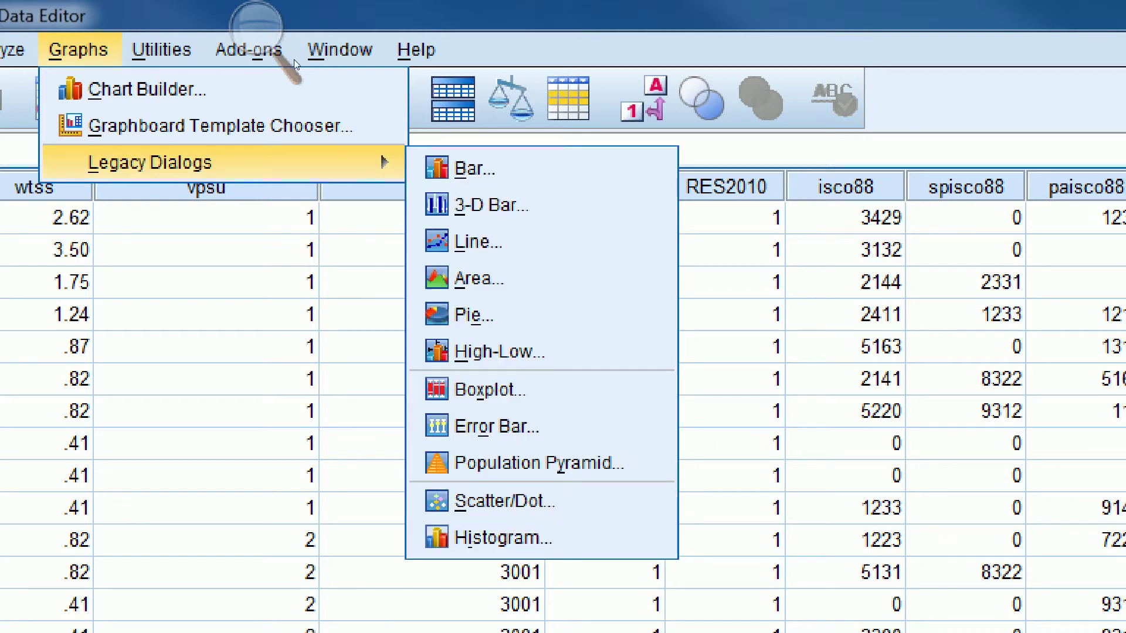
{"action": "left_click", "coordinate": [502, 538]}
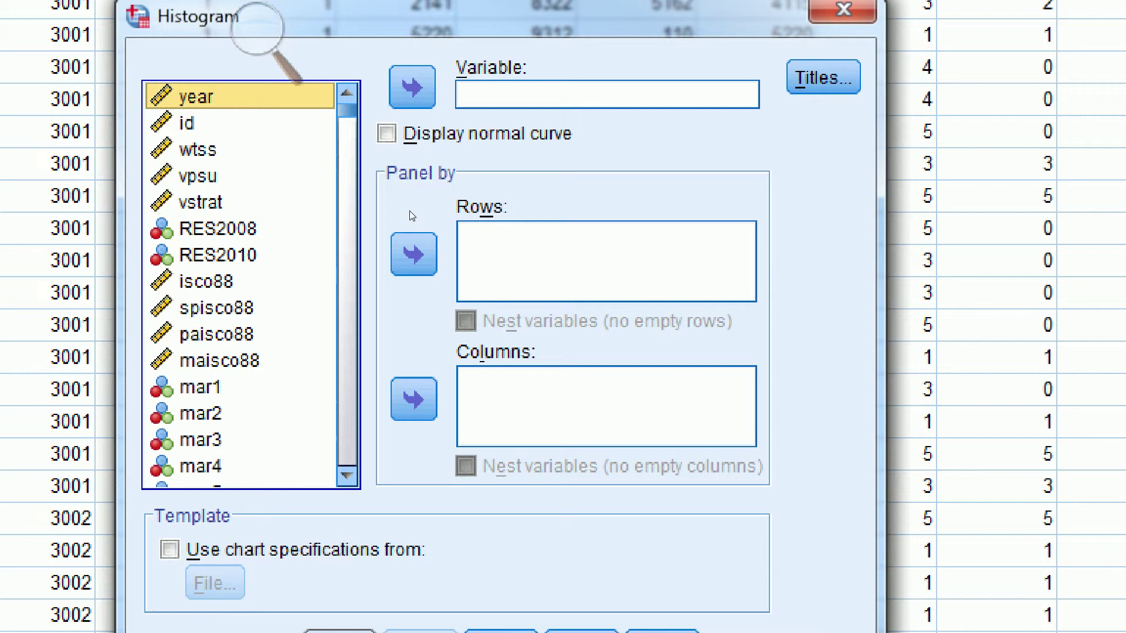
- Create a histogram of the variable wordsum without a normal curve
{"action": "key", "text": "w"}
{"action": "key", "text": "o"}
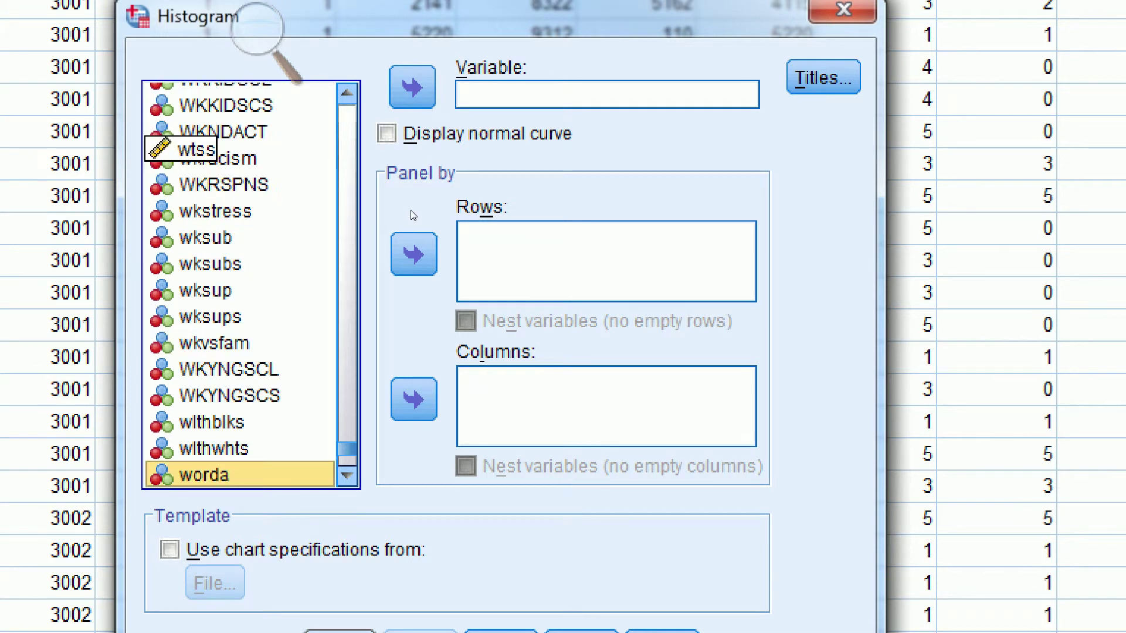
{"action": "left_click", "coordinate": [347, 476]}
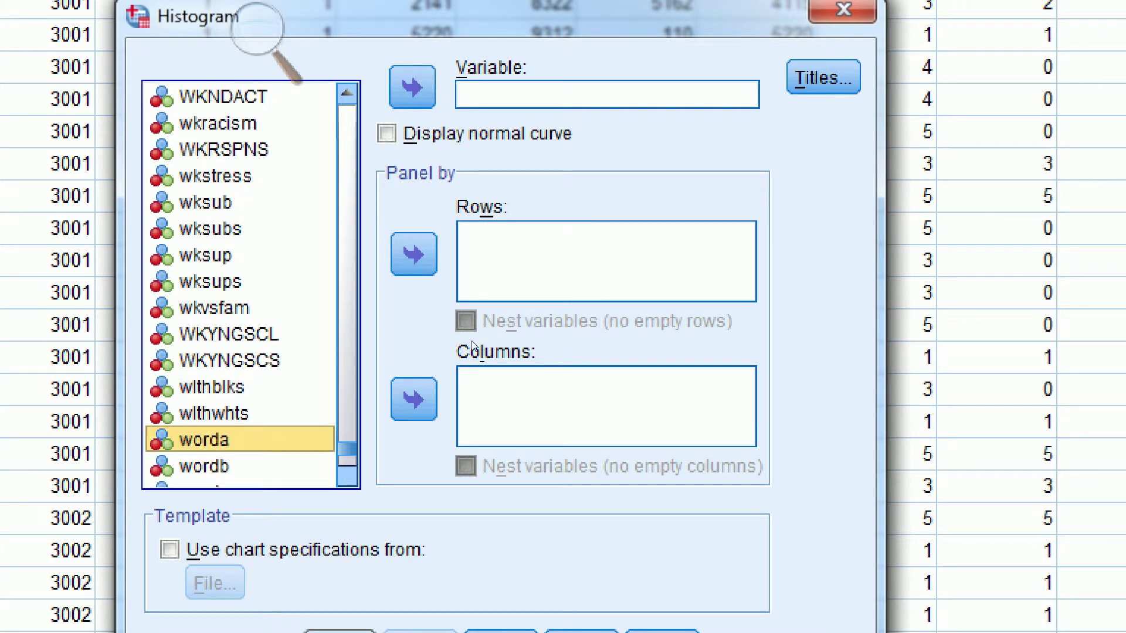
{"action": "left_click", "coordinate": [347, 475]}
{"action": "left_click", "coordinate": [347, 476]}
{"action": "left_click", "coordinate": [347, 475]}
{"action": "left_click", "coordinate": [346, 476]}
{"action": "left_click", "coordinate": [347, 476]}
{"action": "left_click", "coordinate": [347, 476]}
{"action": "left_click", "coordinate": [347, 476]}
{"action": "left_click", "coordinate": [347, 476]}
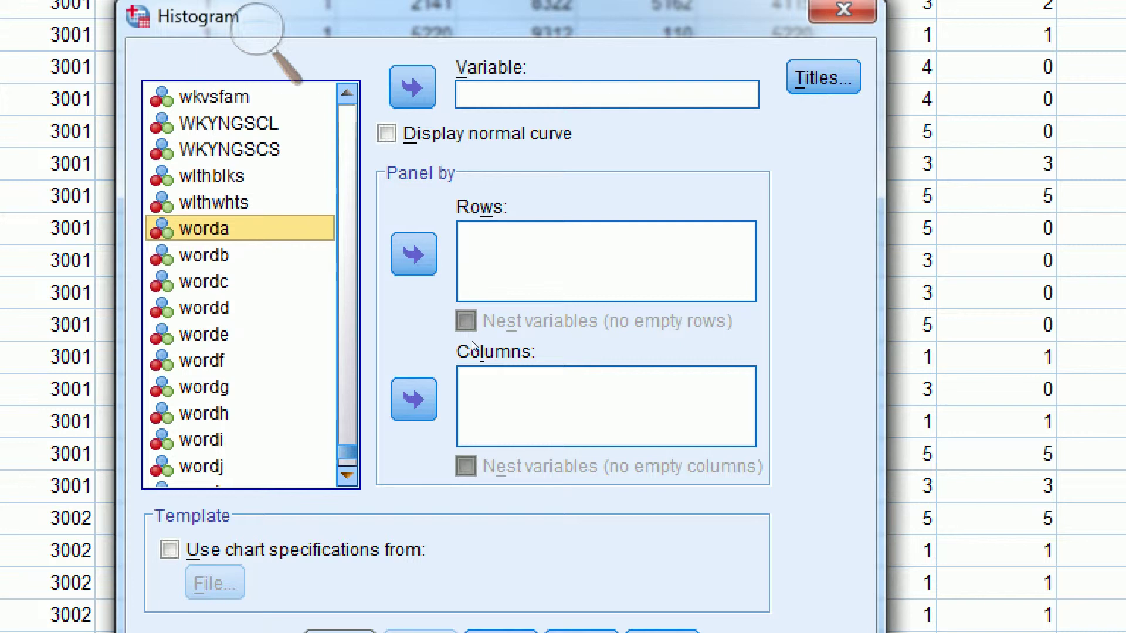
{"action": "left_click", "coordinate": [347, 475]}
{"action": "left_click", "coordinate": [239, 466]}
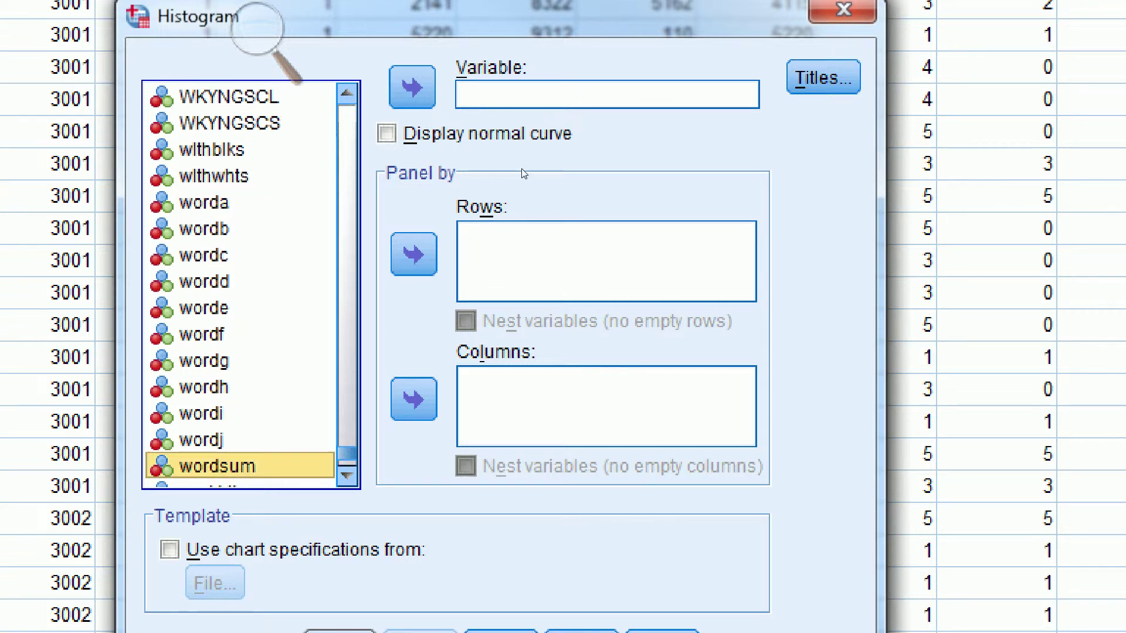
{"action": "key", "text": "Return"}
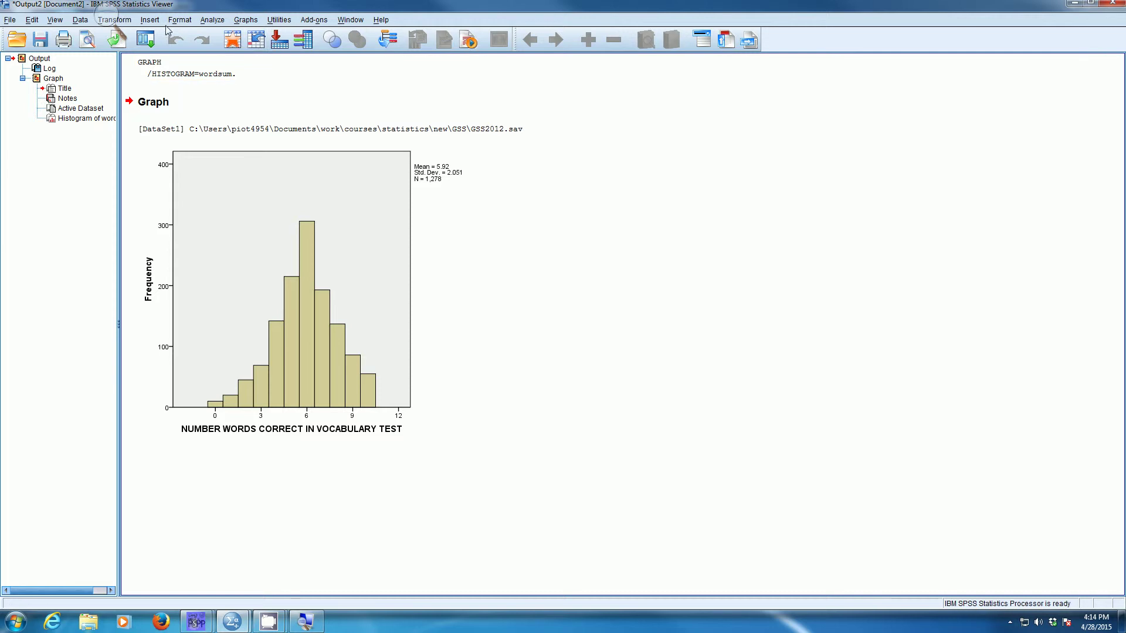
- Create another legacy histogram of wordsum with the normal curve displayed
{"action": "left_click", "coordinate": [114, 12]}
{"action": "left_click_drag", "start_coordinate": [114, 12], "coordinate": [345, 29]}
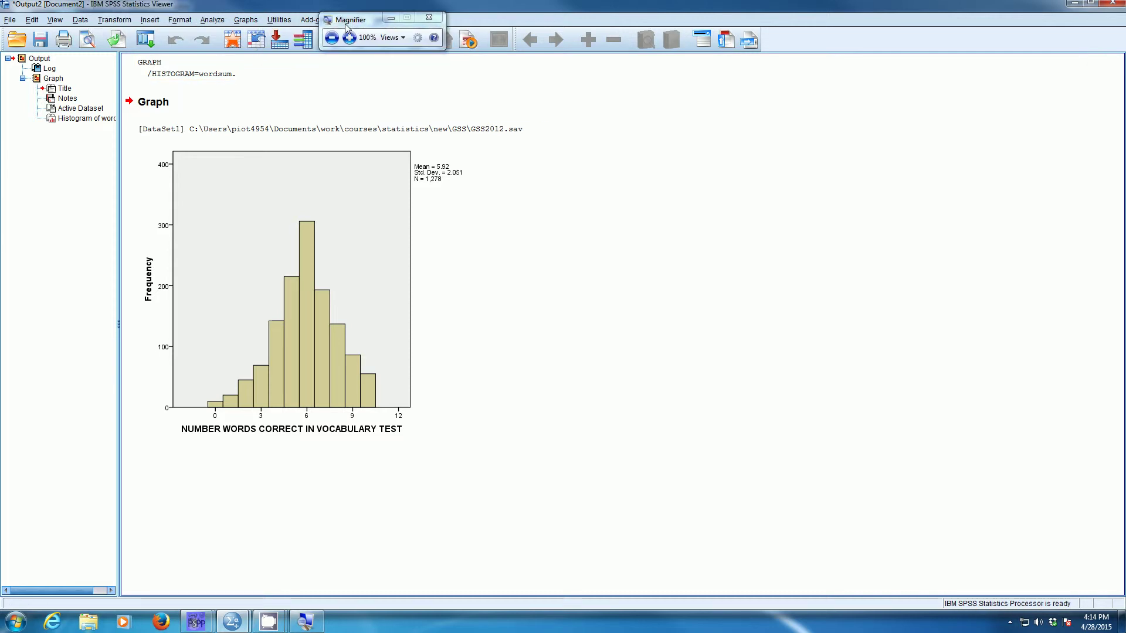
{"action": "left_click", "coordinate": [350, 37]}
{"action": "left_click", "coordinate": [310, 40]}
{"action": "left_click", "coordinate": [262, 19]}
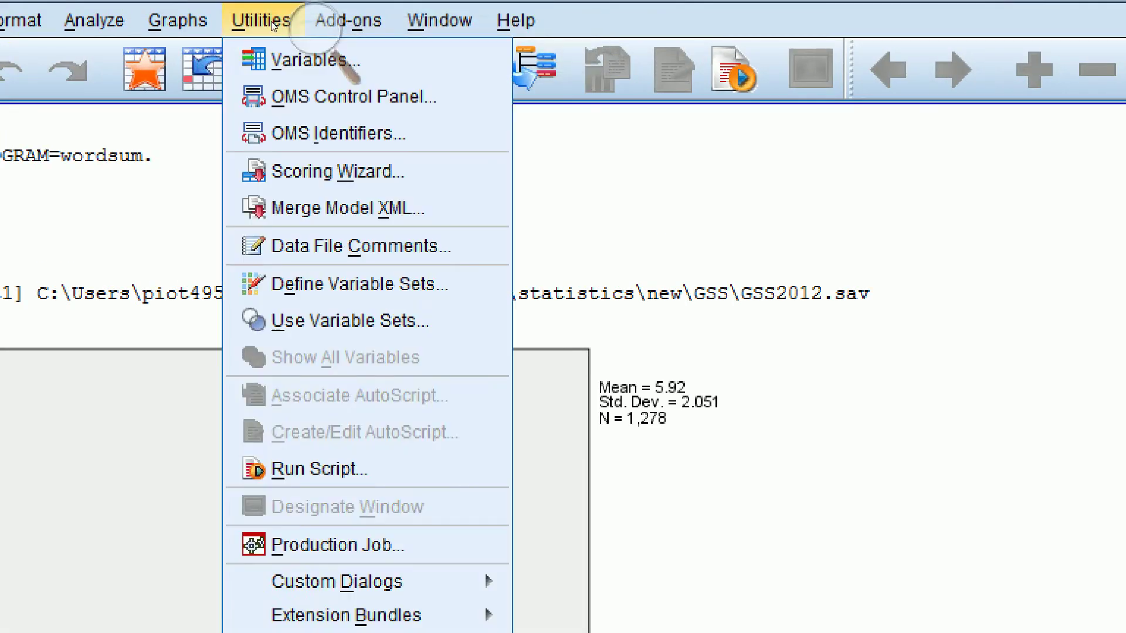
{"action": "mouse_move", "coordinate": [178, 20]}
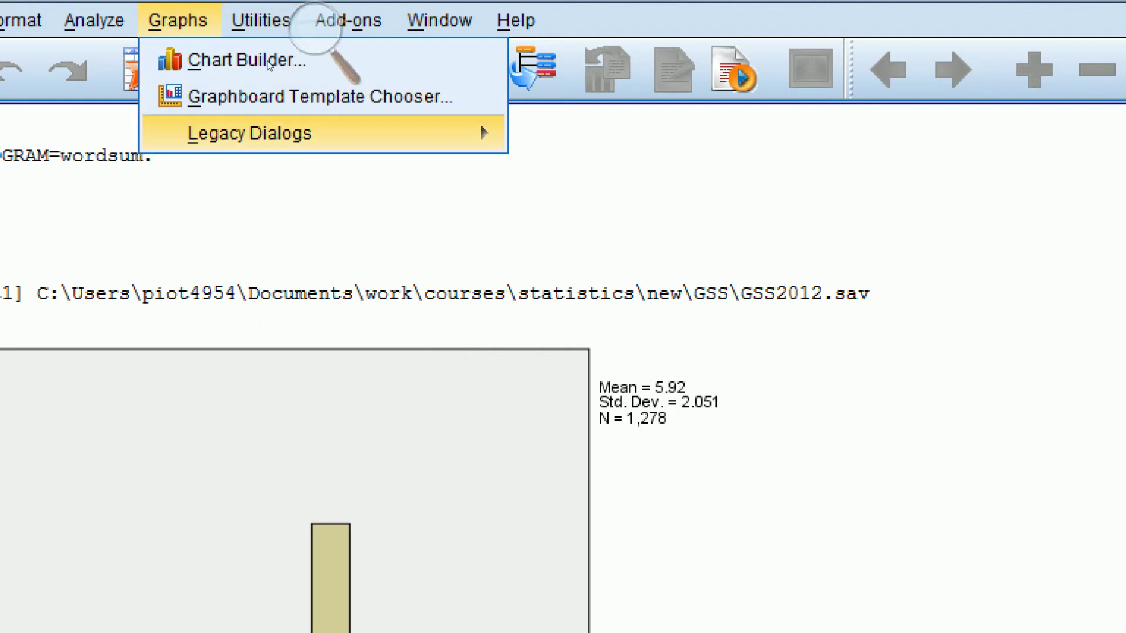
{"action": "mouse_move", "coordinate": [258, 133]}
{"action": "key", "text": "Up"}
{"action": "key", "text": "Return"}
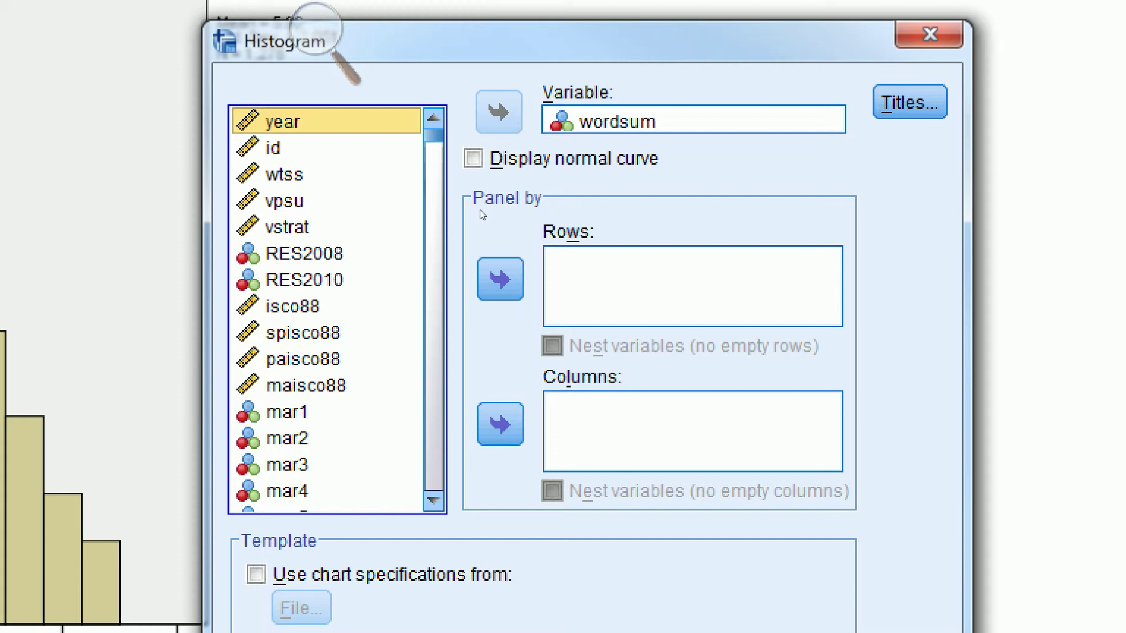
{"action": "key", "text": "alt+d"}
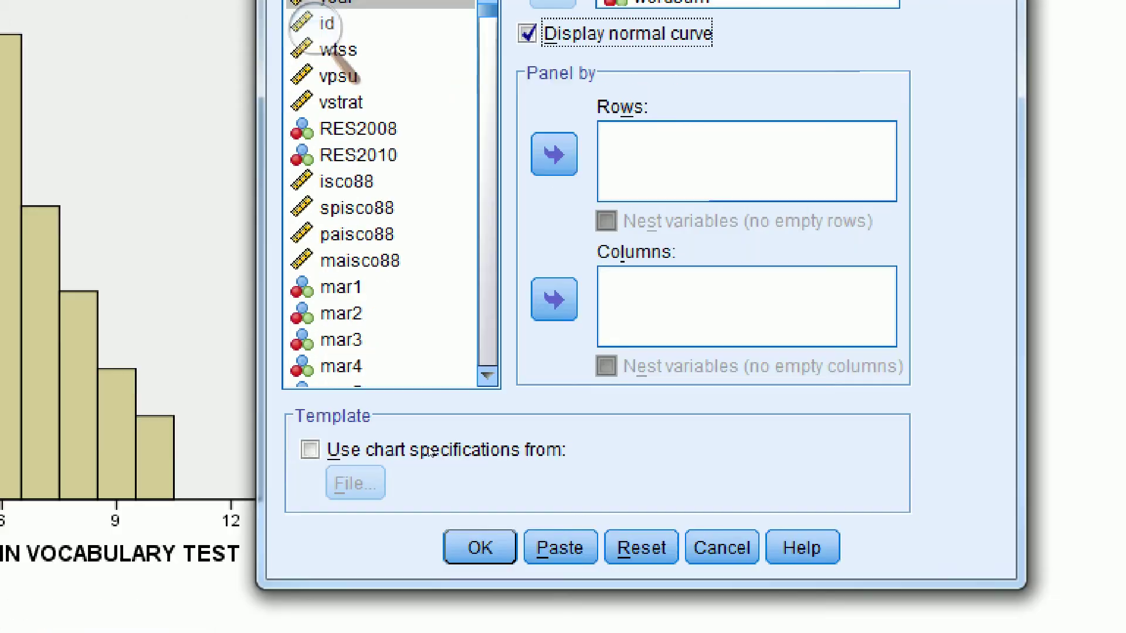
{"action": "key", "text": "Return"}
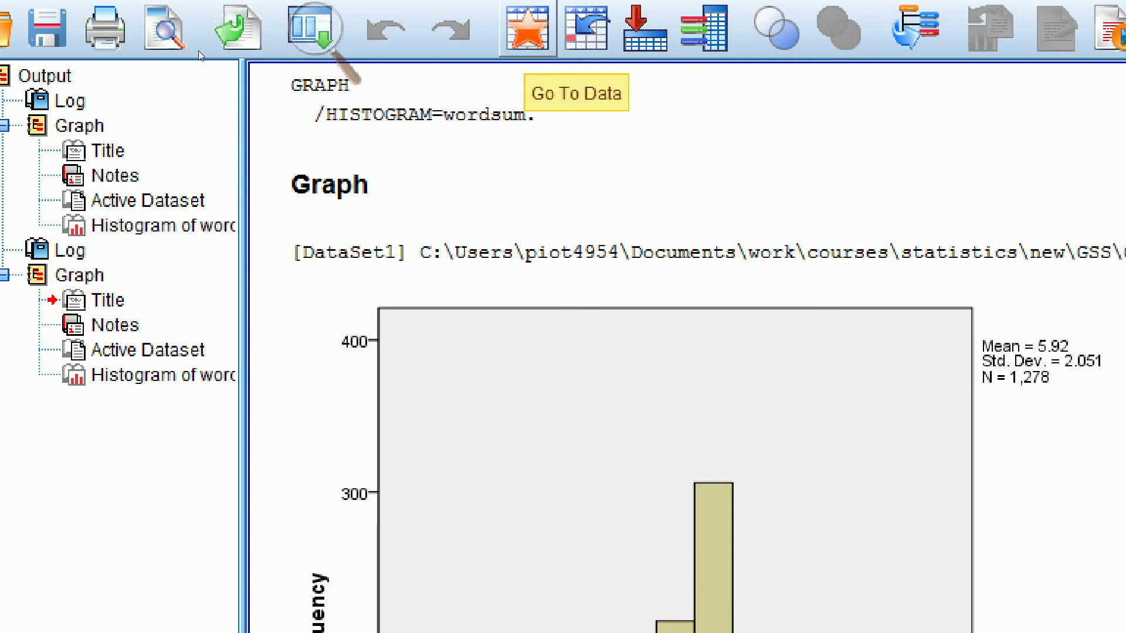
- Examine how closely the bars of the second wordsum histogram follow the overlaid normal curve
{"action": "left_click", "coordinate": [317, 30]}
{"action": "left_click", "coordinate": [309, 51]}
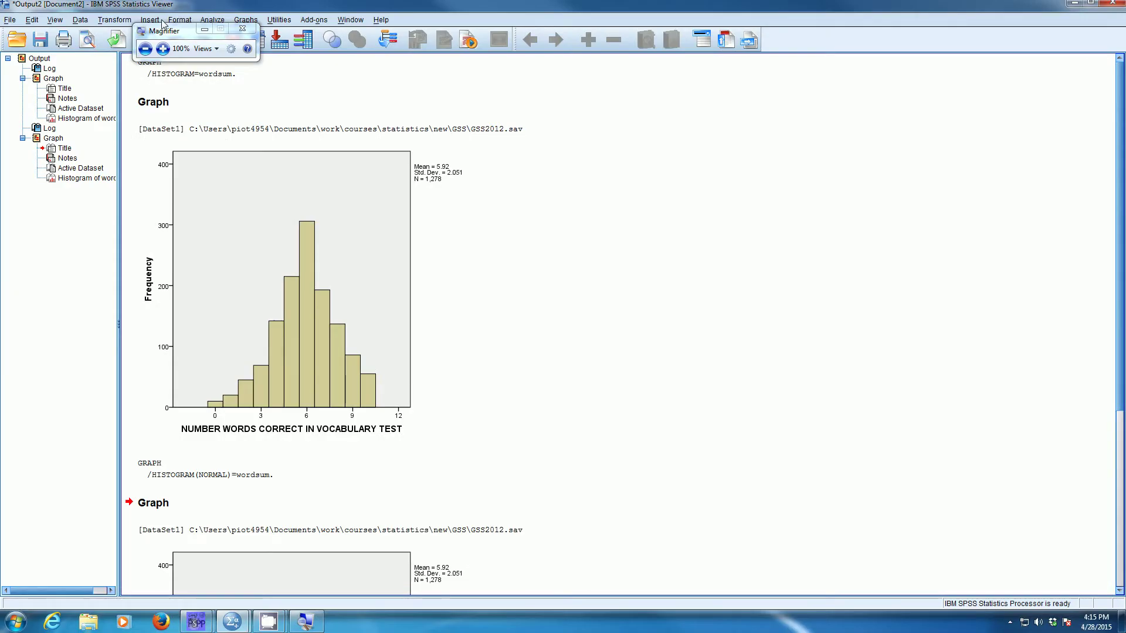
{"action": "left_click_drag", "start_coordinate": [187, 37], "coordinate": [633, 443]}
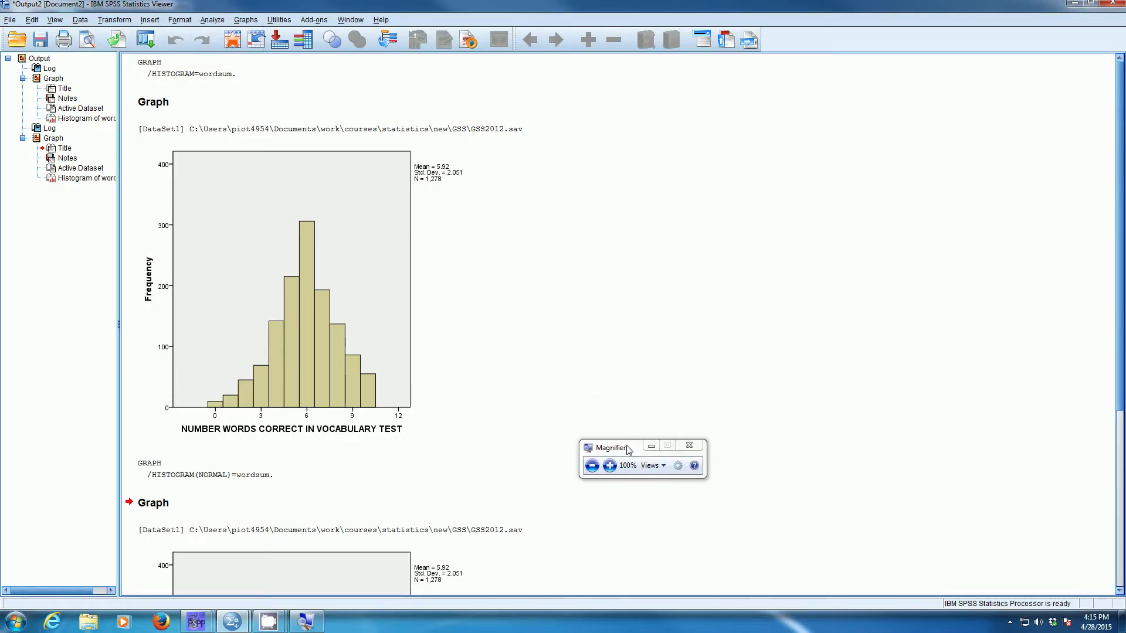
{"action": "scroll", "coordinate": [635, 450], "scroll_direction": "down", "scroll_amount": 3}
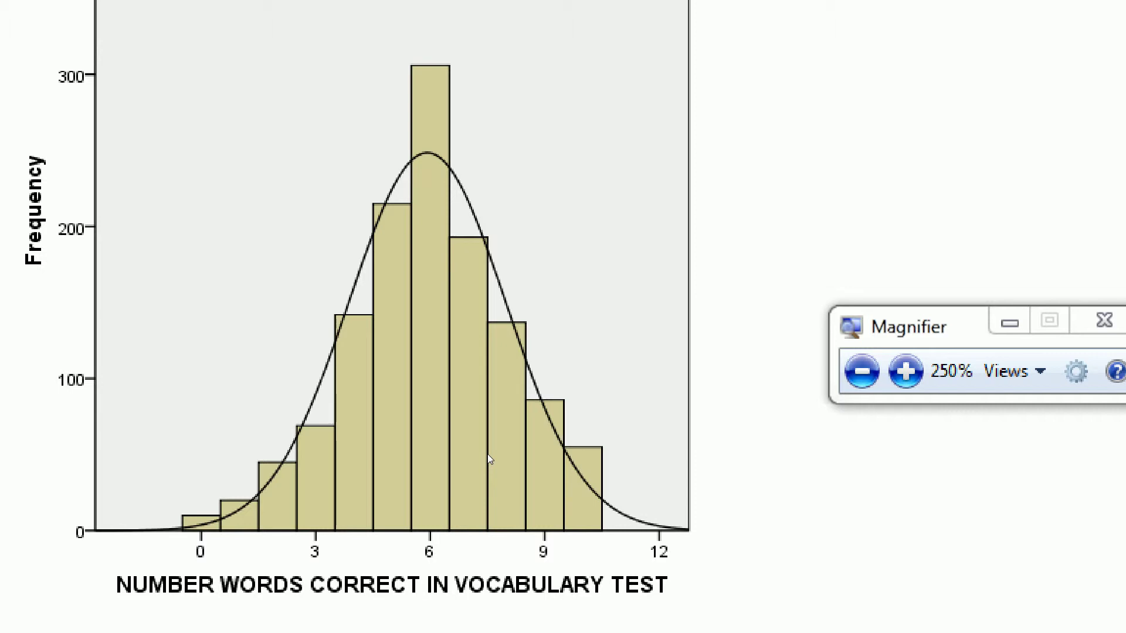
{"action": "left_click", "coordinate": [522, 399]}
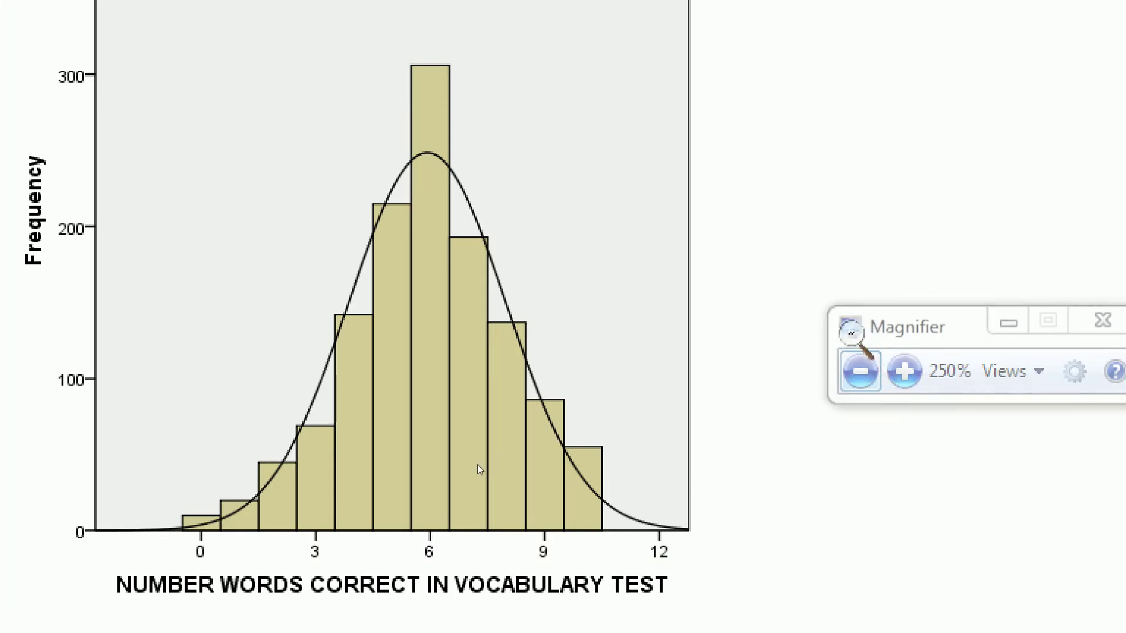
{"action": "key", "text": "super+minus"}
{"action": "key", "text": "super+minus"}
{"action": "key", "text": "super+minus"}
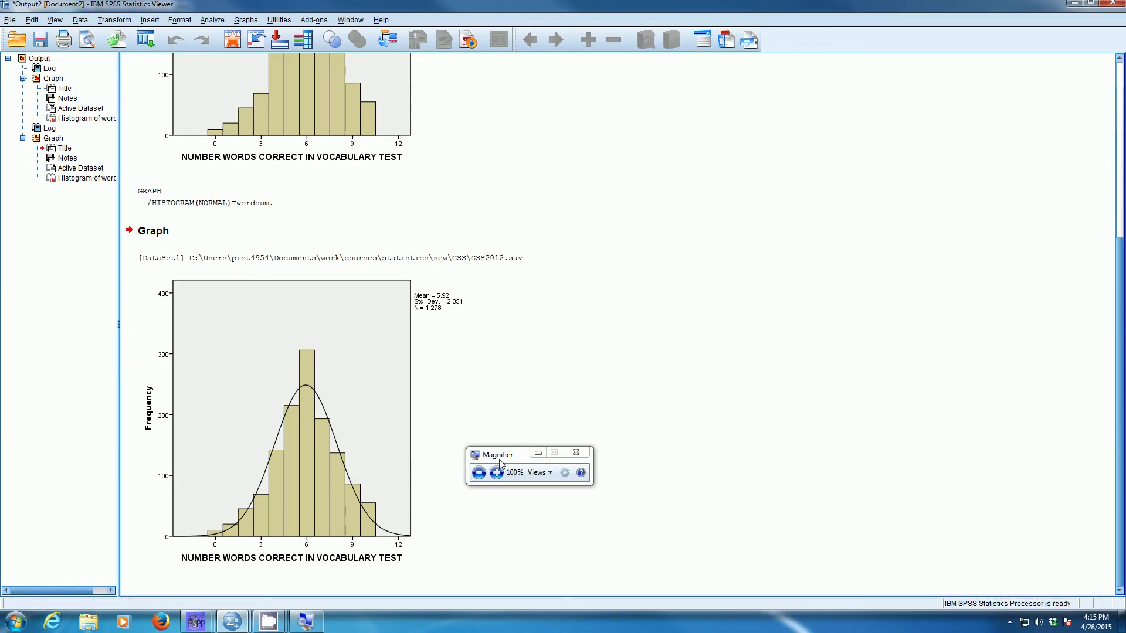
- Open the Descriptives dialog of the descriptive statistics analyses
{"action": "left_click_drag", "start_coordinate": [499, 434], "coordinate": [287, 54]}
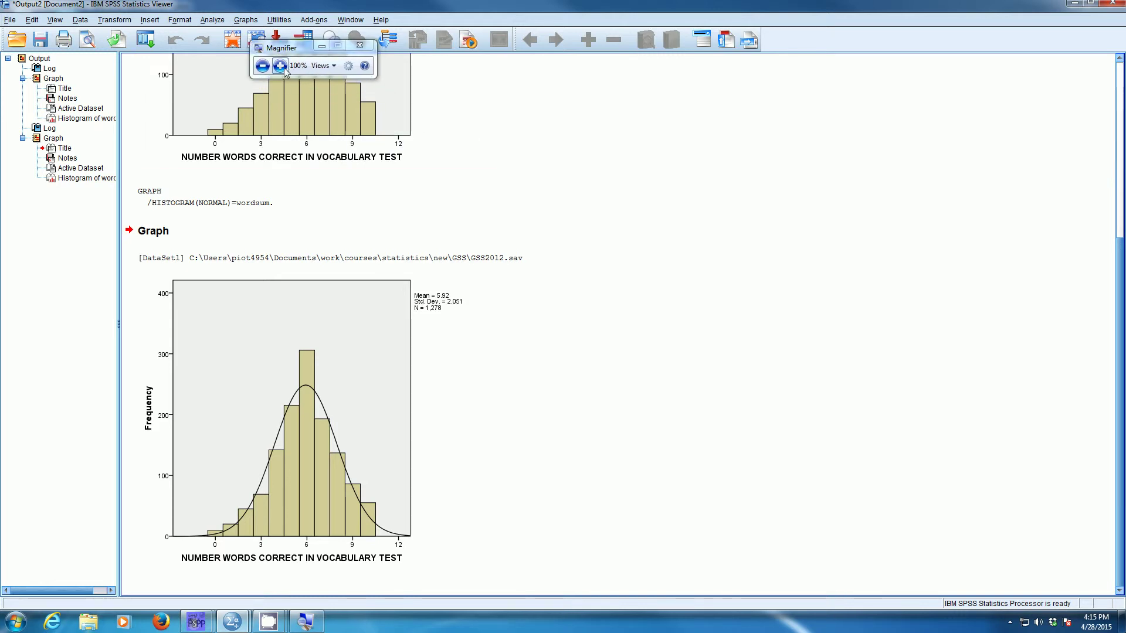
{"action": "key", "text": "super+plus"}
{"action": "key", "text": "super+plus"}
{"action": "key", "text": "super+plus"}
{"action": "left_click", "coordinate": [222, 47]}
{"action": "key", "text": "Down"}
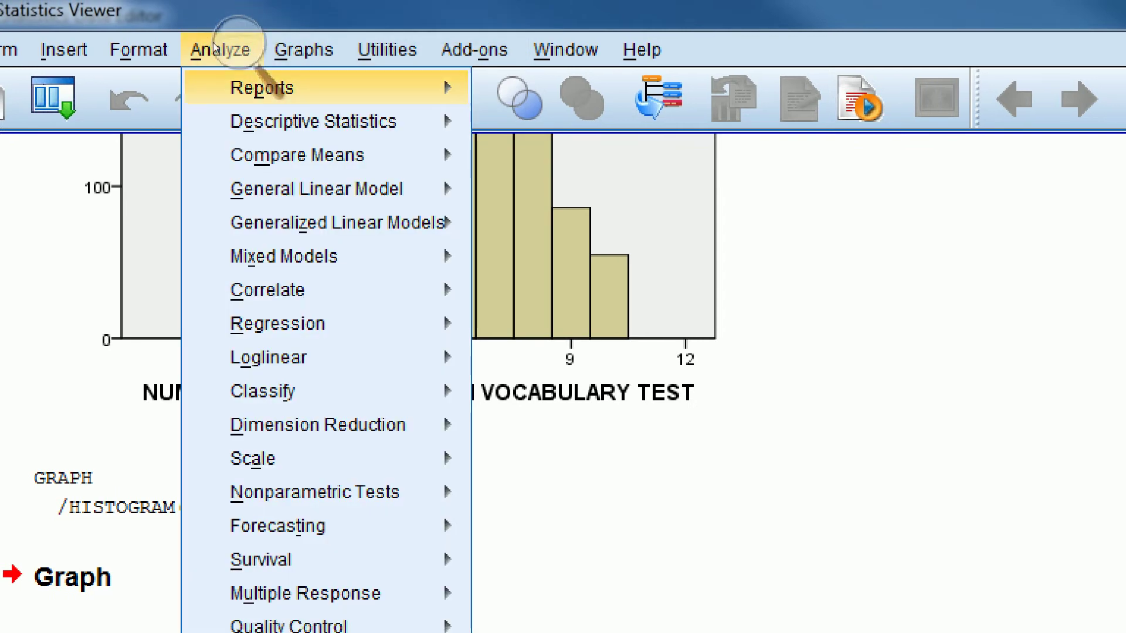
{"action": "key", "text": "Down"}
{"action": "key", "text": "Right"}
{"action": "key", "text": "Down"}
{"action": "key", "text": "Return"}
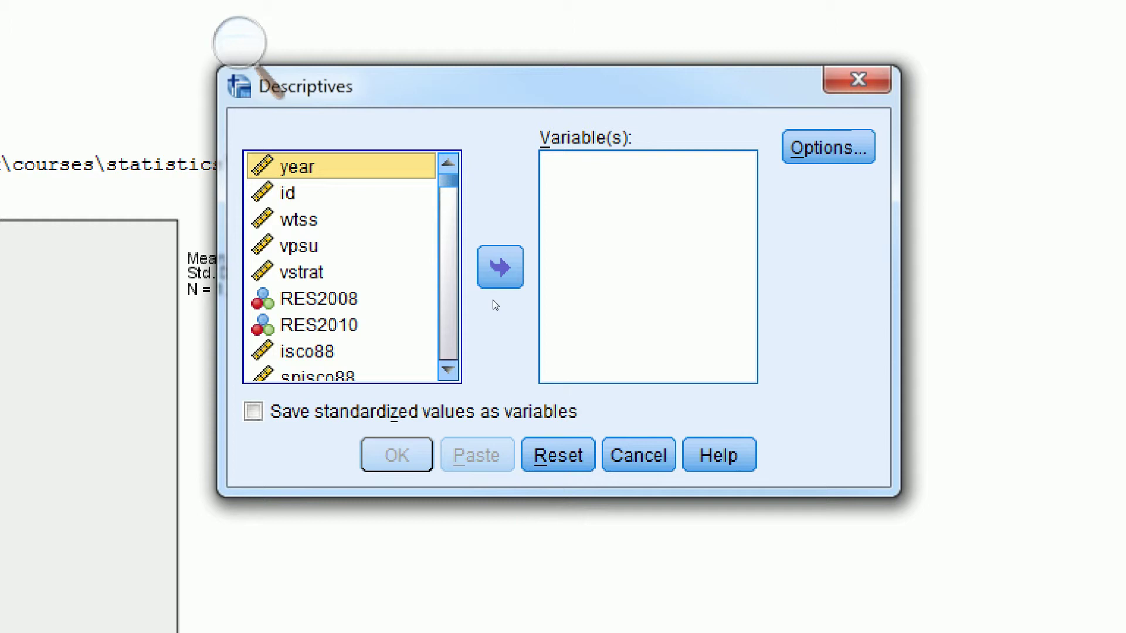
- Run Descriptives on wordsum with its standardized values saved as variables
{"action": "key", "text": "Down"}
{"action": "key", "text": "Down"}
{"action": "key", "text": "Down"}
{"action": "key", "text": "Down"}
{"action": "type", "text": "wo"}
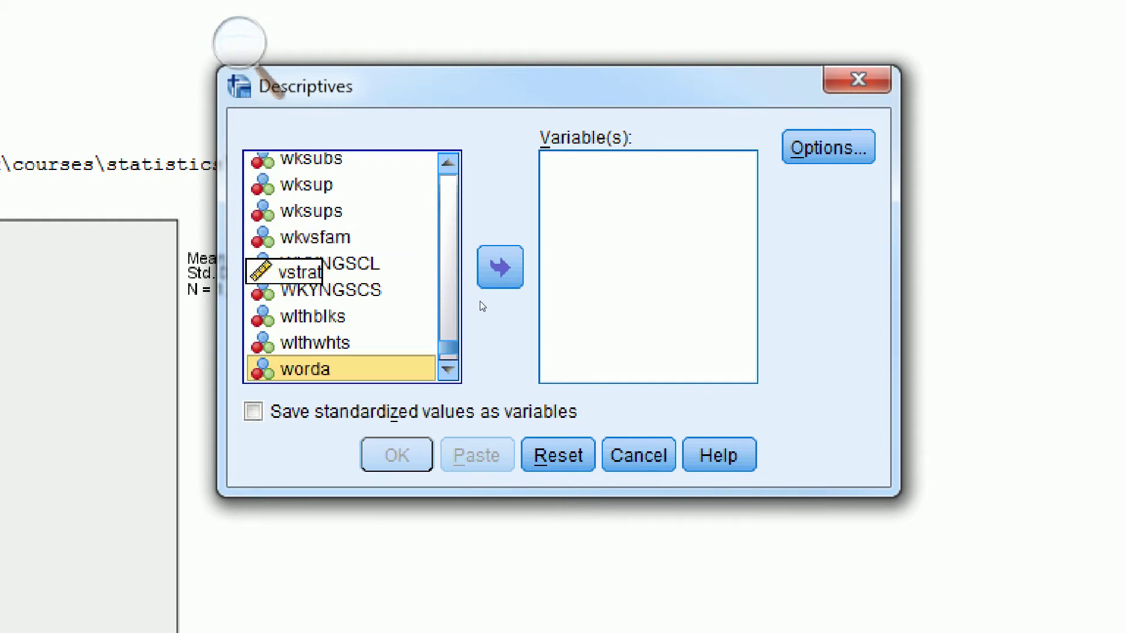
{"action": "key", "text": "Down"}
{"action": "key", "text": "Down"}
{"action": "key", "text": "Down"}
{"action": "key", "text": "Down"}
{"action": "key", "text": "Down"}
{"action": "key", "text": "Down"}
{"action": "key", "text": "Down"}
{"action": "key", "text": "Down"}
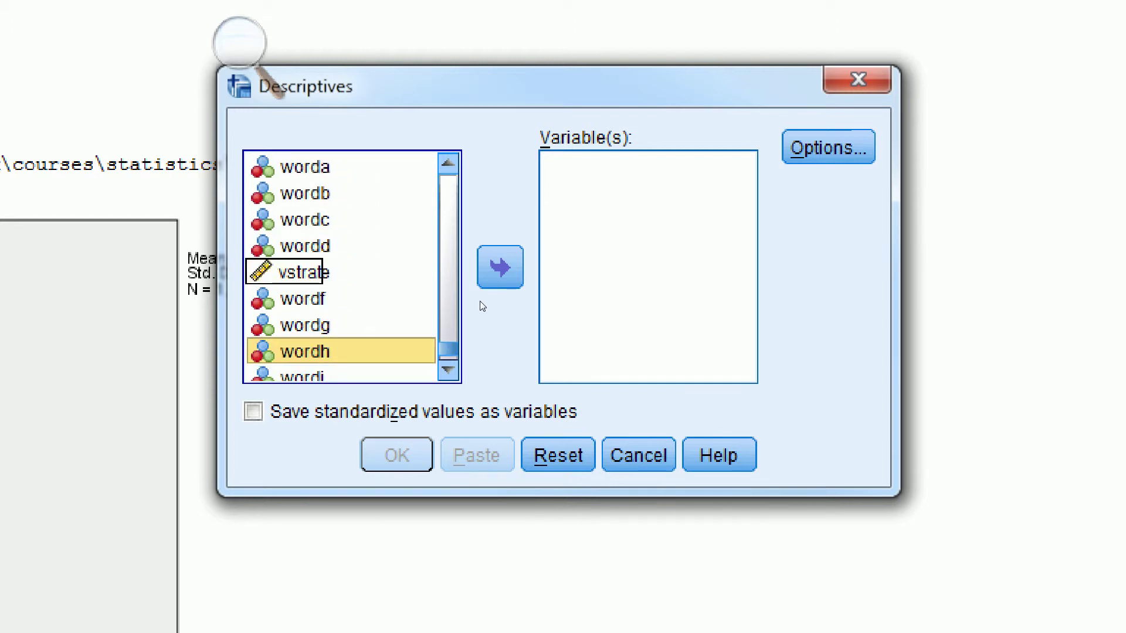
{"action": "key", "text": "Down"}
{"action": "key", "text": "Down"}
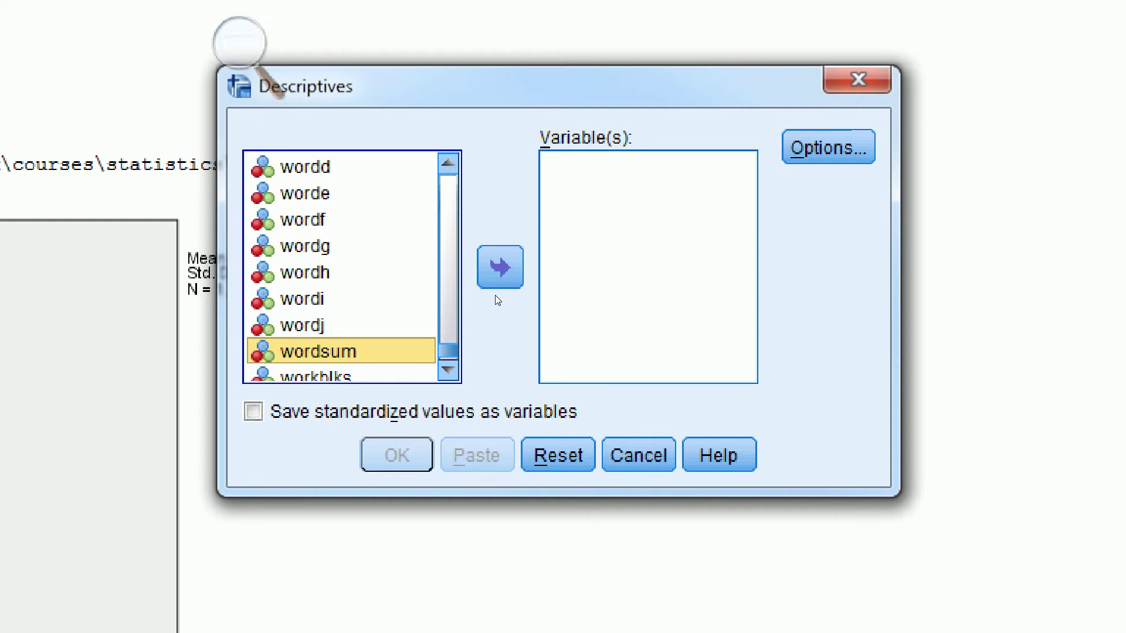
{"action": "left_click", "coordinate": [501, 268]}
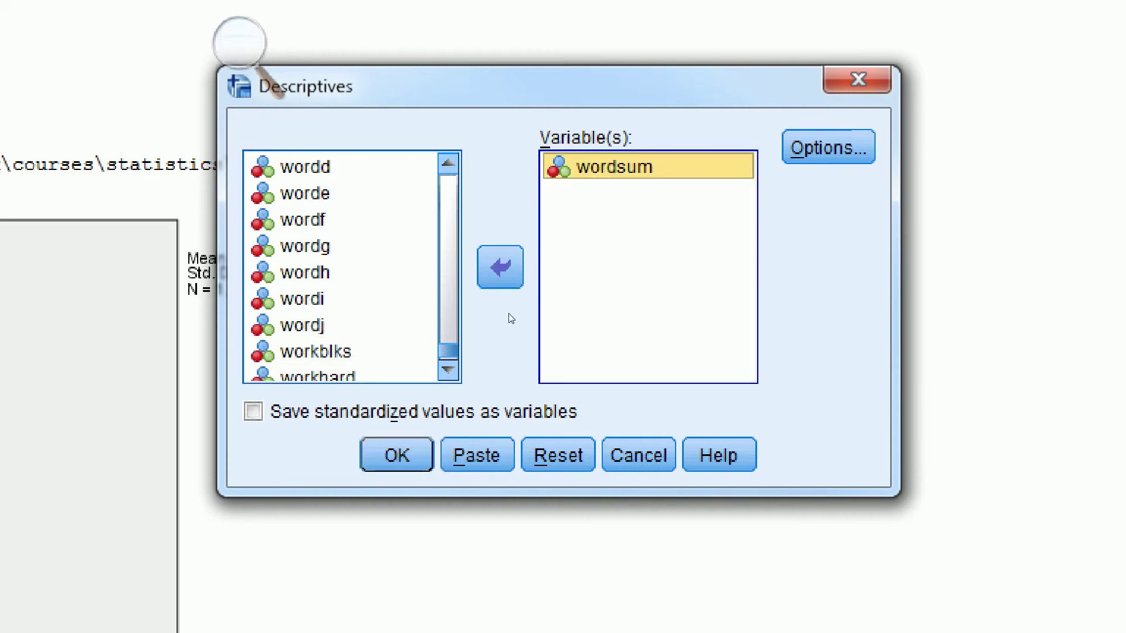
{"action": "key", "text": "alt+z"}
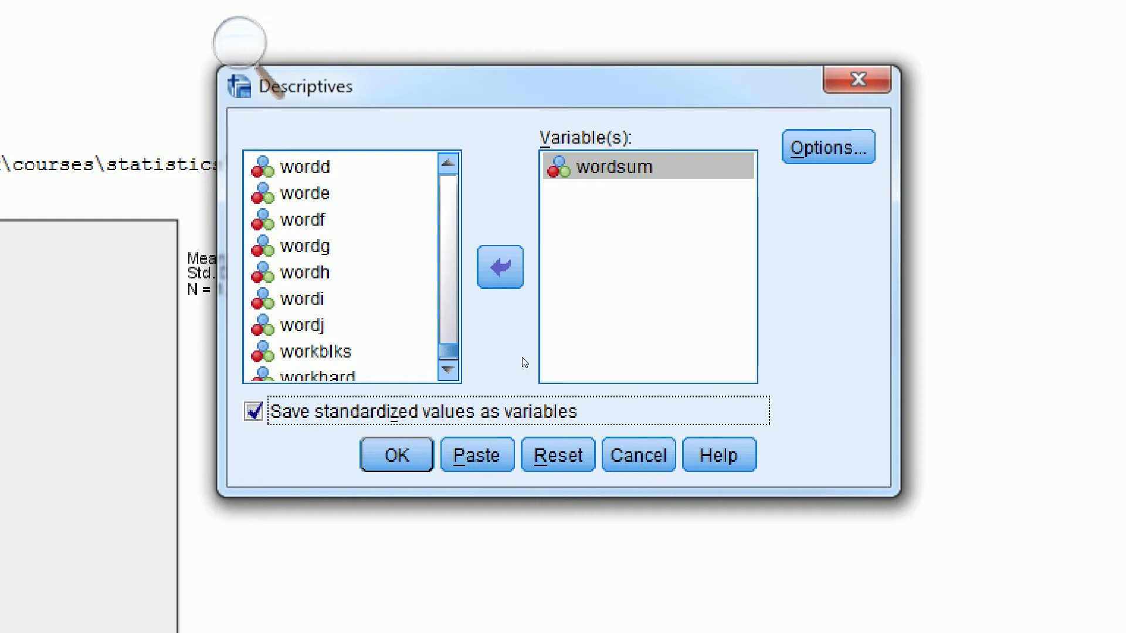
{"action": "left_click", "coordinate": [573, 270]}
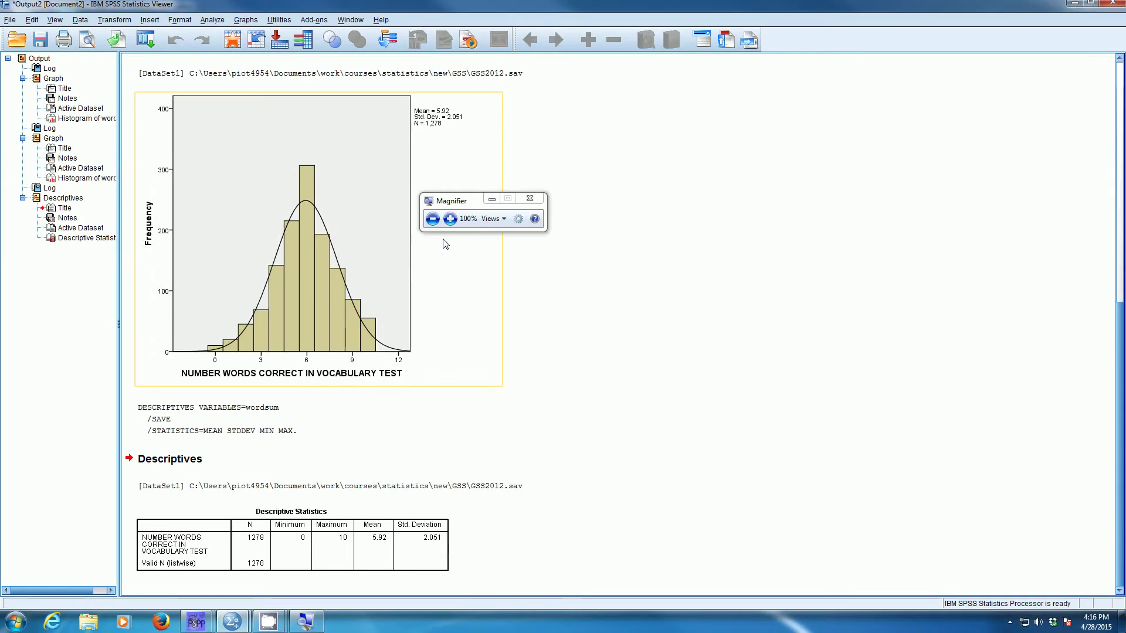
- Examine the descriptive statistics table for wordsum together with the normal-curve histogram above it
{"action": "left_click_drag", "start_coordinate": [479, 219], "coordinate": [556, 515]}
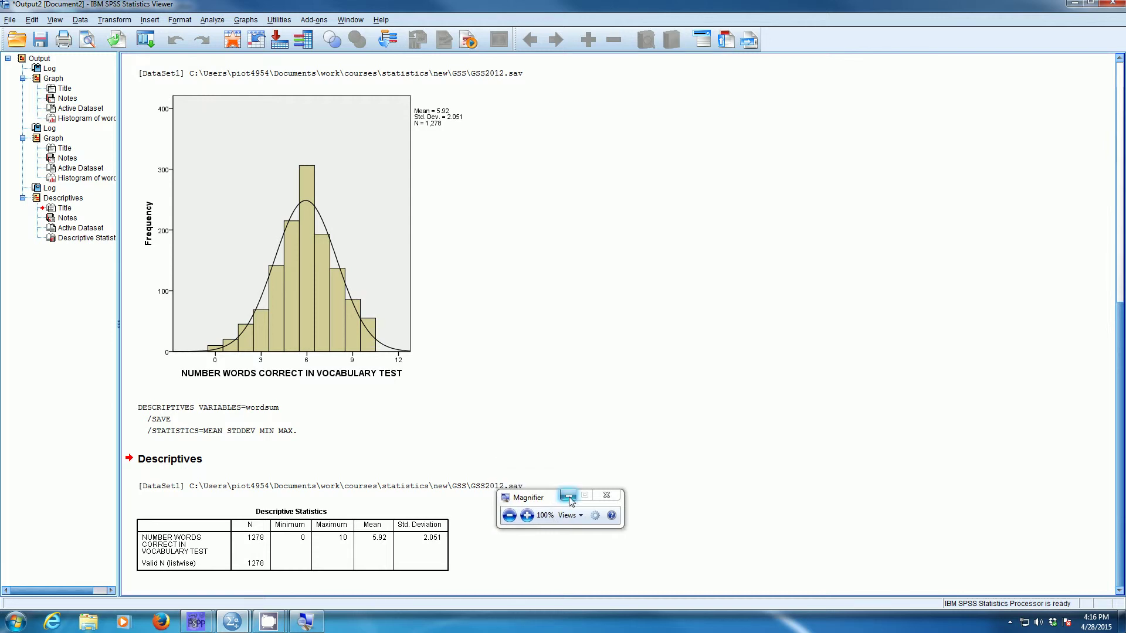
{"action": "left_click", "coordinate": [527, 515]}
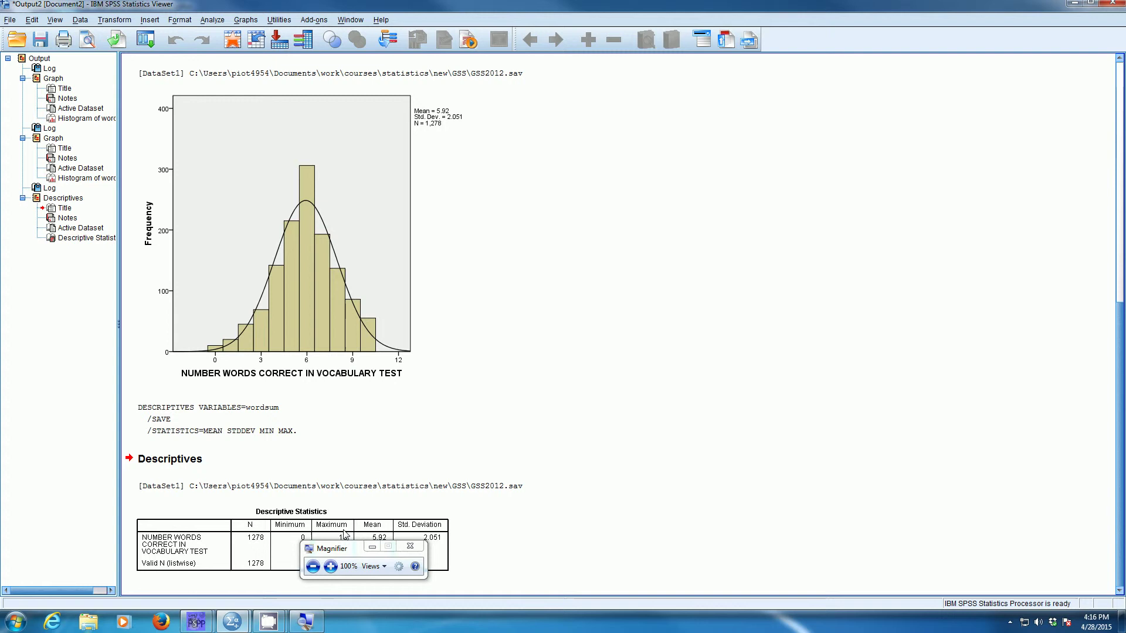
{"action": "left_click", "coordinate": [310, 360]}
{"action": "left_click", "coordinate": [304, 425]}
- Open the legacy Histogram dialog for plotting another distribution
{"action": "left_click_drag", "start_coordinate": [341, 549], "coordinate": [322, 34]}
{"action": "left_click", "coordinate": [308, 51]}
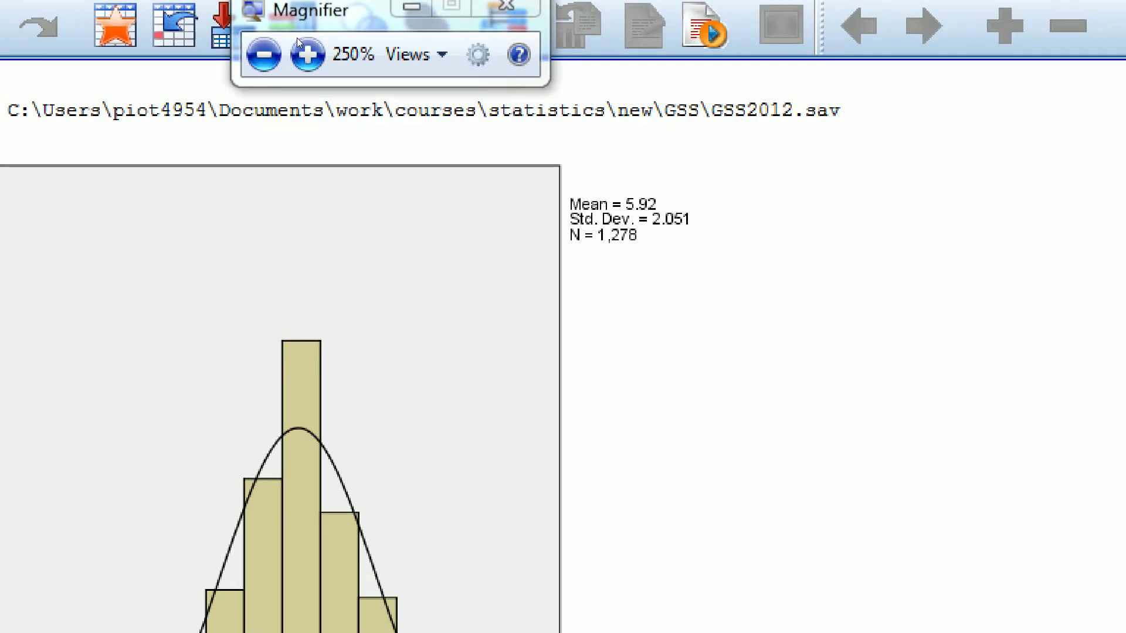
{"action": "left_click", "coordinate": [191, 10]}
{"action": "mouse_move", "coordinate": [294, 123]}
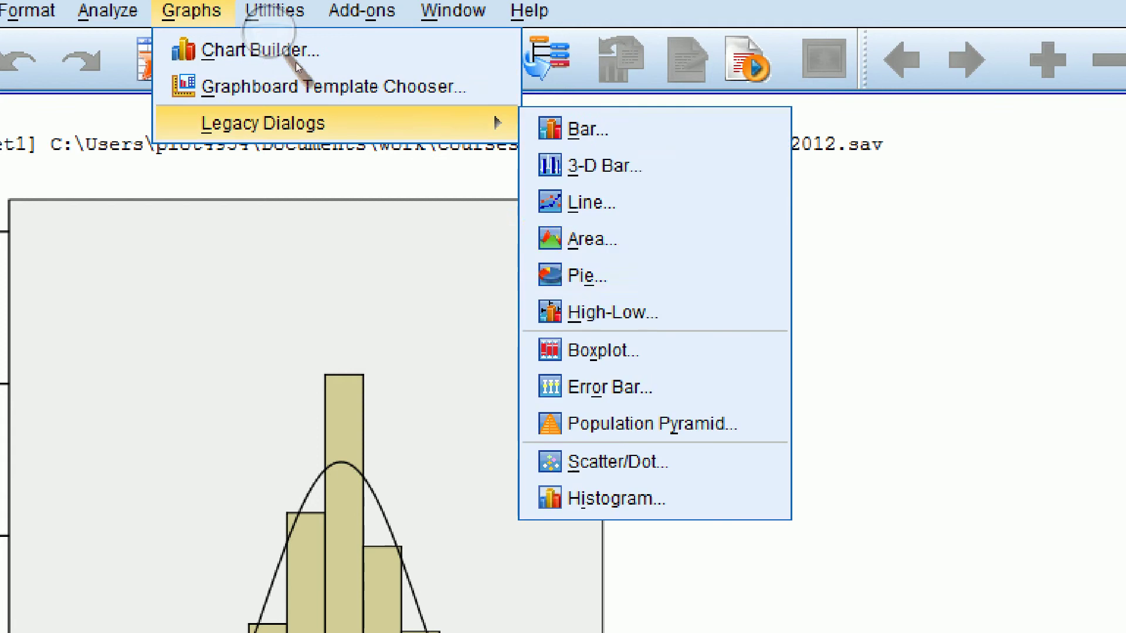
{"action": "left_click", "coordinate": [616, 498]}
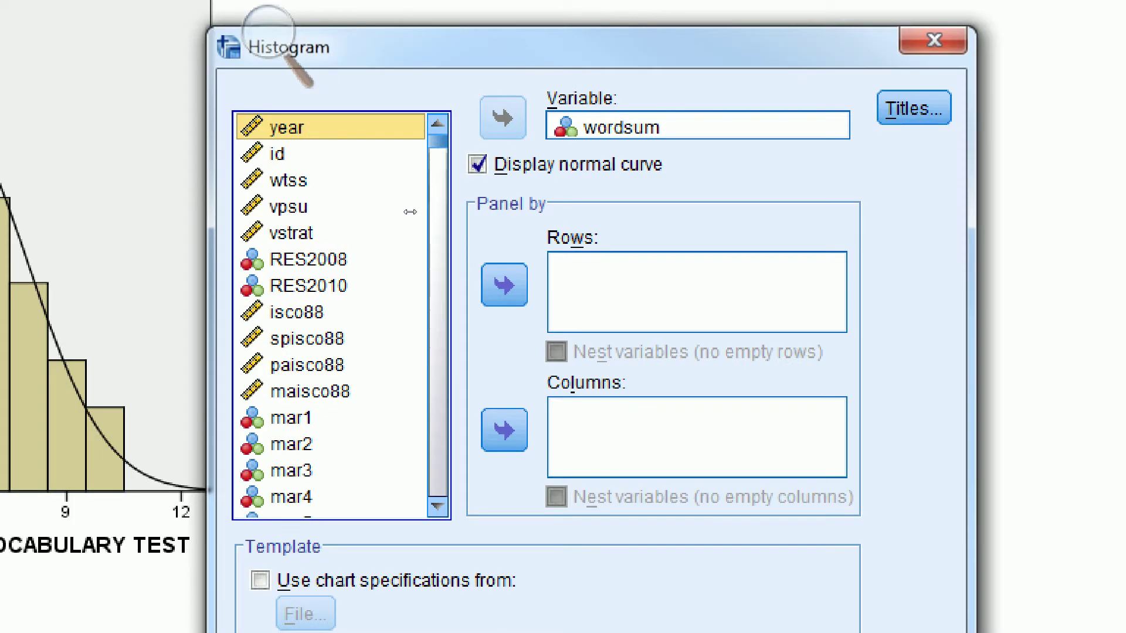
- Remove wordsum from the histogram's variable
{"action": "key", "text": "Tab"}
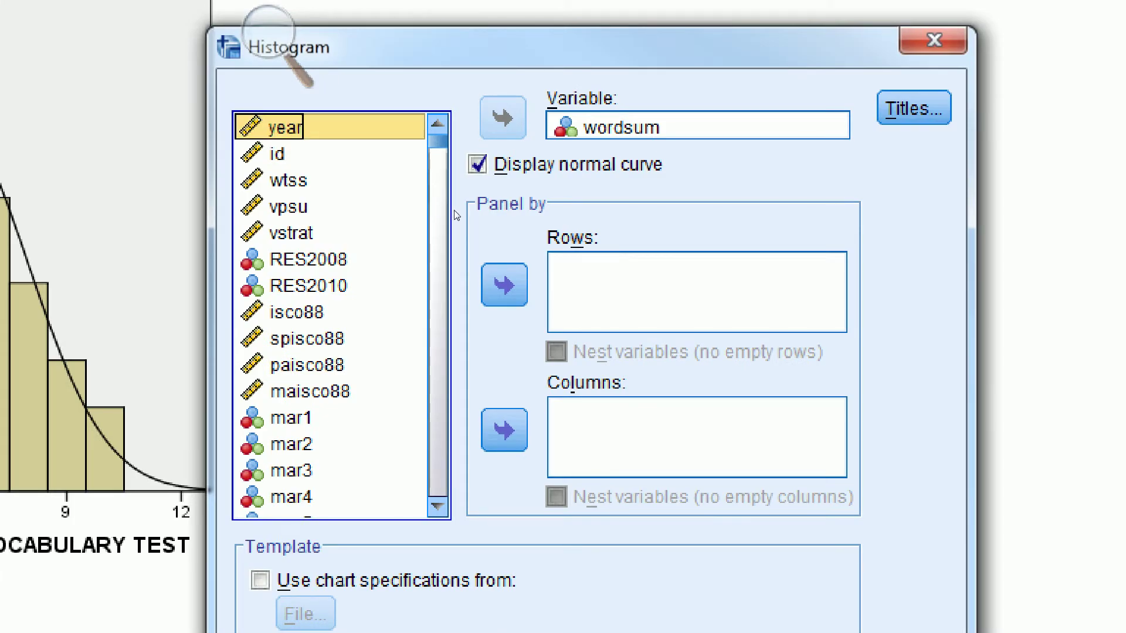
{"action": "key", "text": "End"}
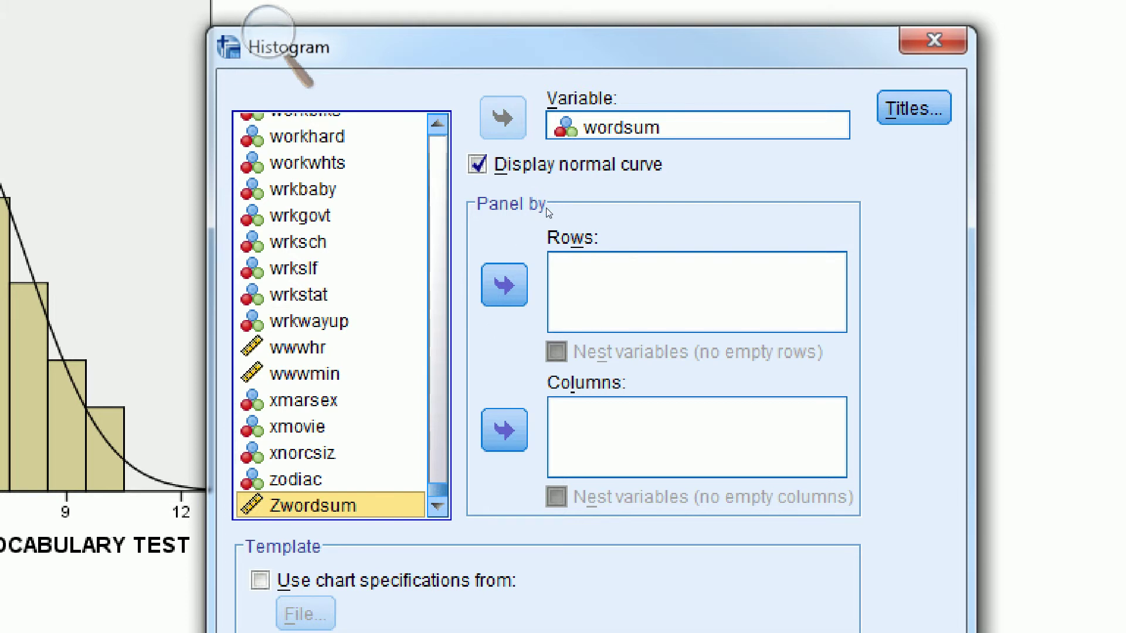
{"action": "key", "text": "Tab"}
{"action": "key", "text": "space"}
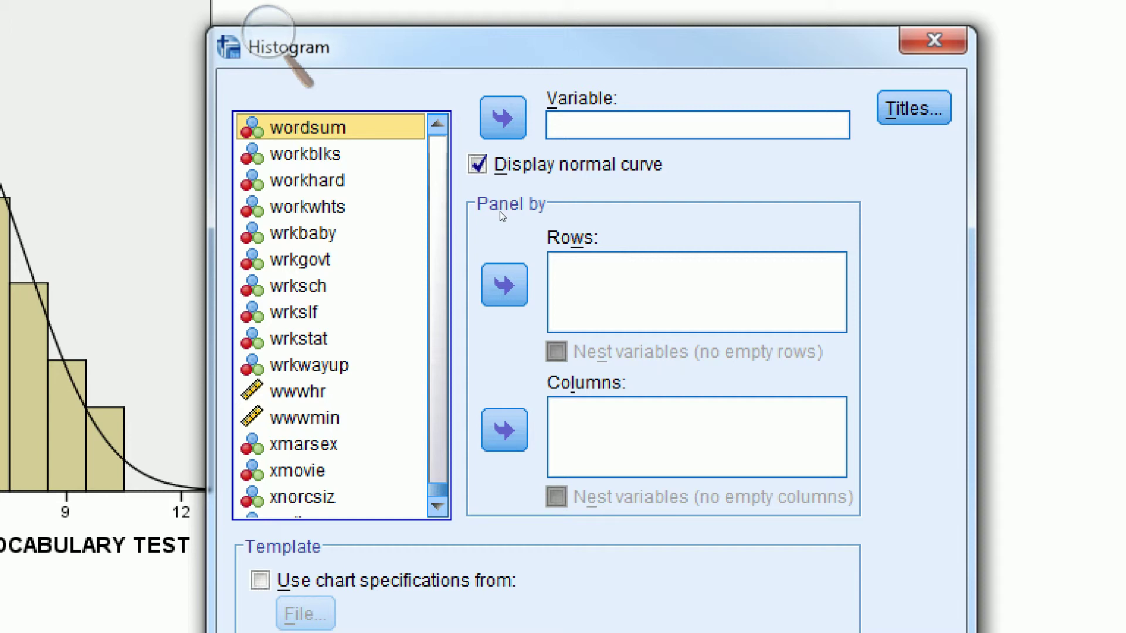
- Set Zwordsum as the histogram's variable and plot it with the normal curve displayed
{"action": "scroll", "coordinate": [503, 365], "scroll_direction": "down", "scroll_amount": 1}
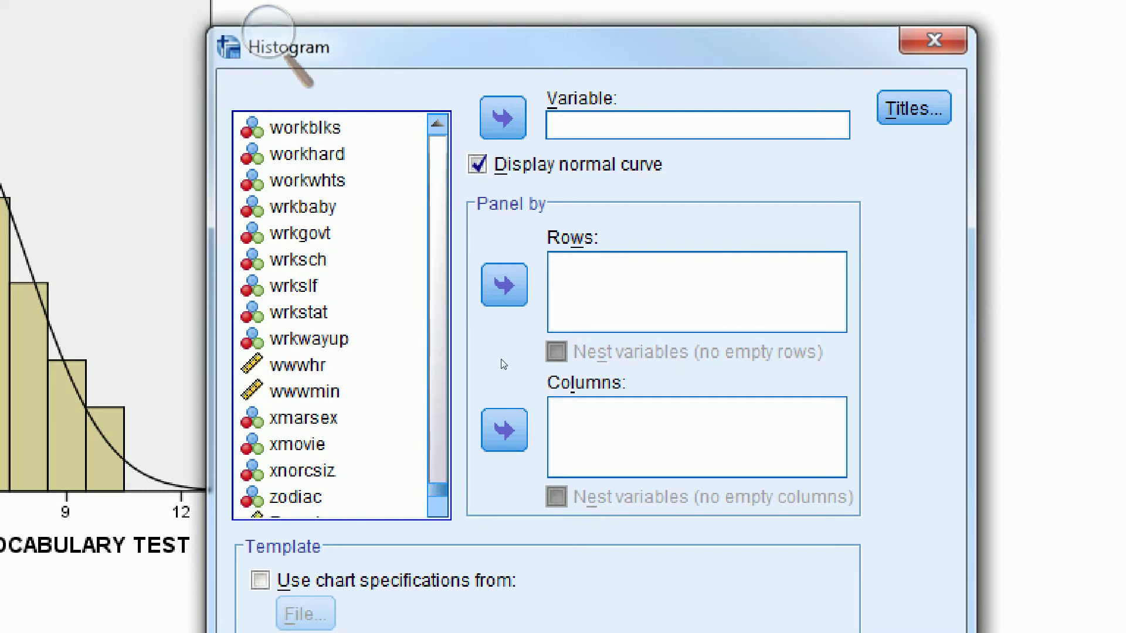
{"action": "left_click", "coordinate": [437, 506]}
{"action": "left_click", "coordinate": [351, 505]}
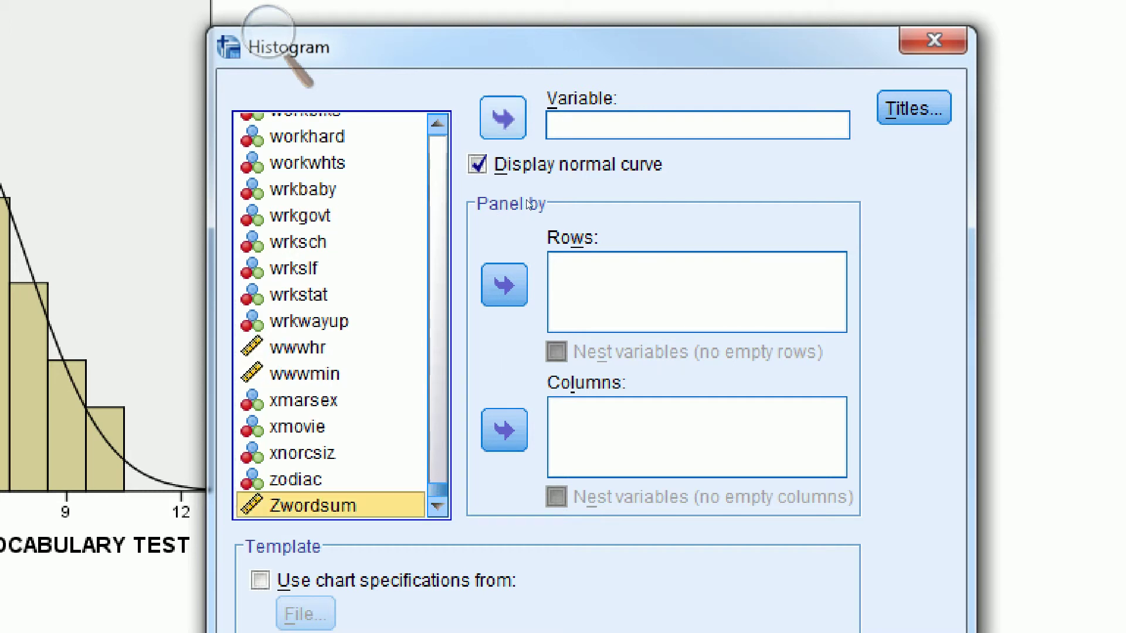
{"action": "left_click", "coordinate": [503, 118]}
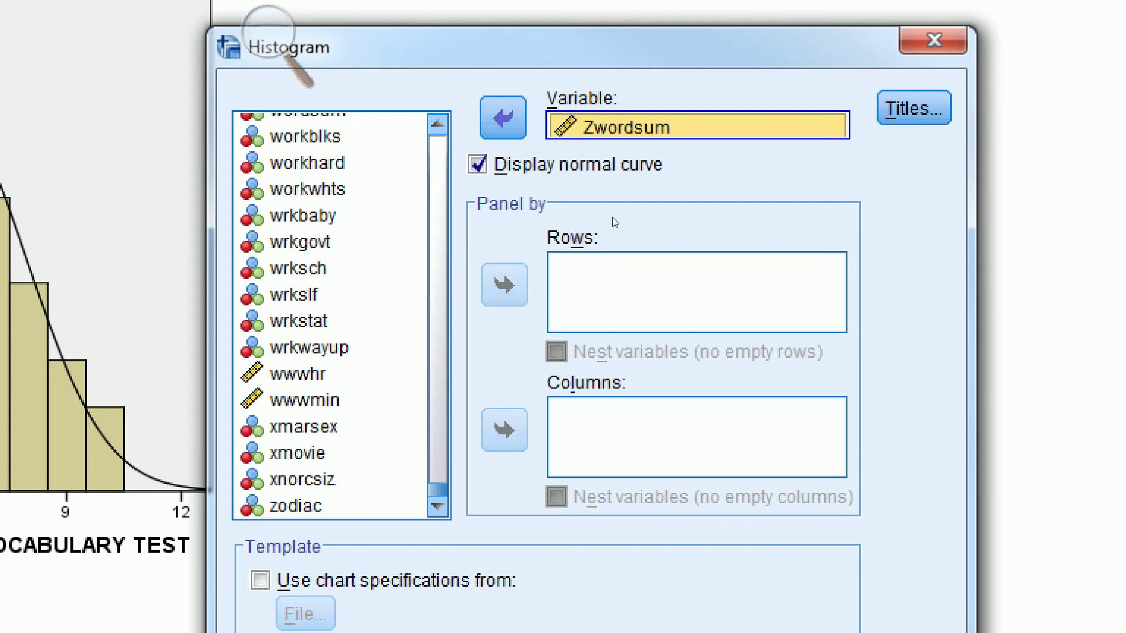
{"action": "key", "text": "Return"}
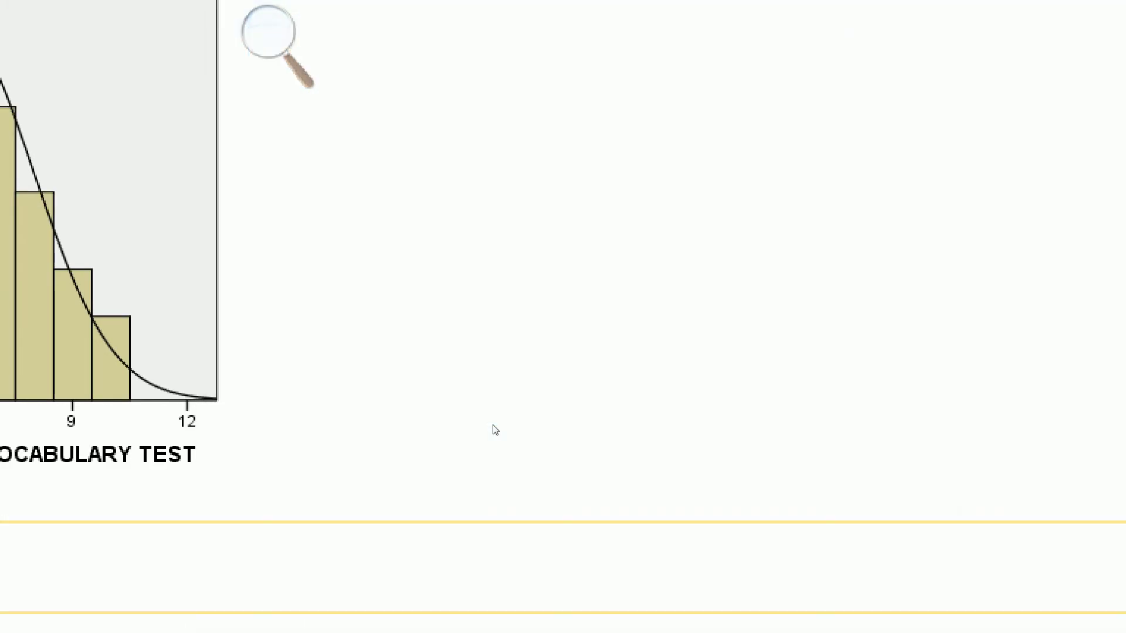
- Examine the Zwordsum histogram's shape, mean, standard deviation and z-score axis against the normal curve
{"action": "left_click", "coordinate": [426, 196]}
{"action": "left_click", "coordinate": [425, 199]}
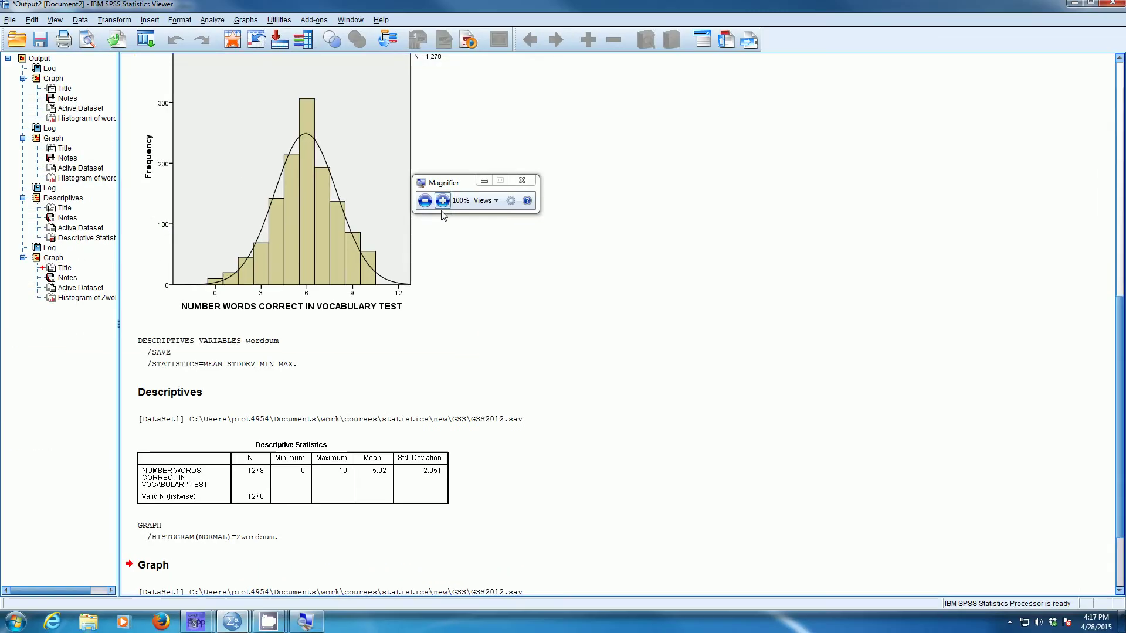
{"action": "left_click_drag", "start_coordinate": [455, 182], "coordinate": [543, 535]}
{"action": "scroll", "coordinate": [1123, 351], "scroll_direction": "down", "scroll_amount": 1}
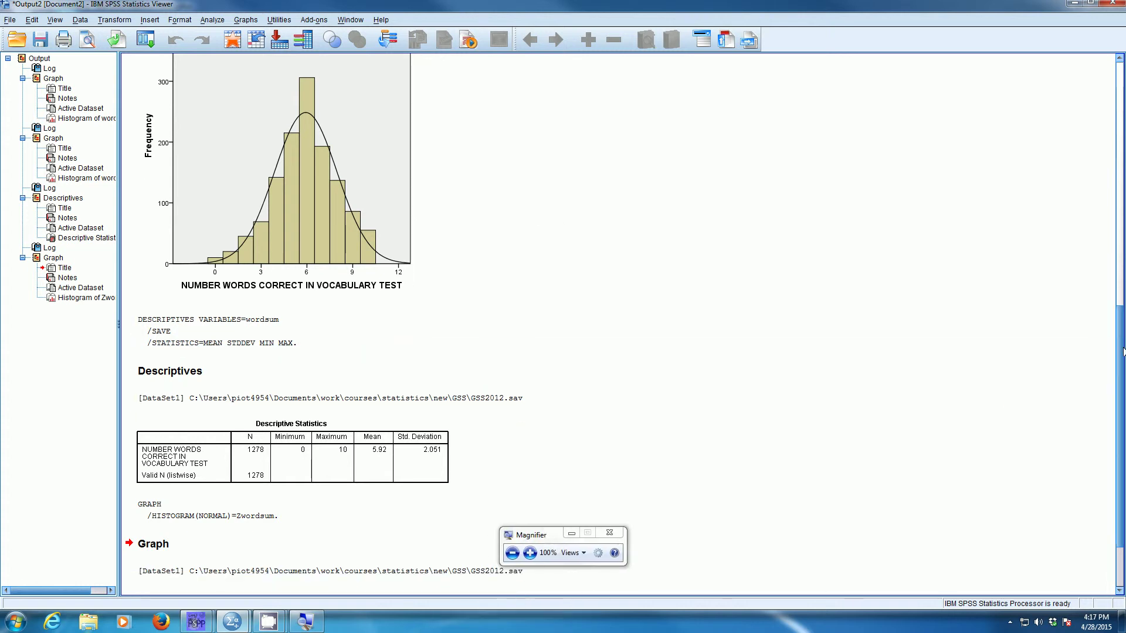
{"action": "scroll", "coordinate": [1123, 351], "scroll_direction": "down", "scroll_amount": 5}
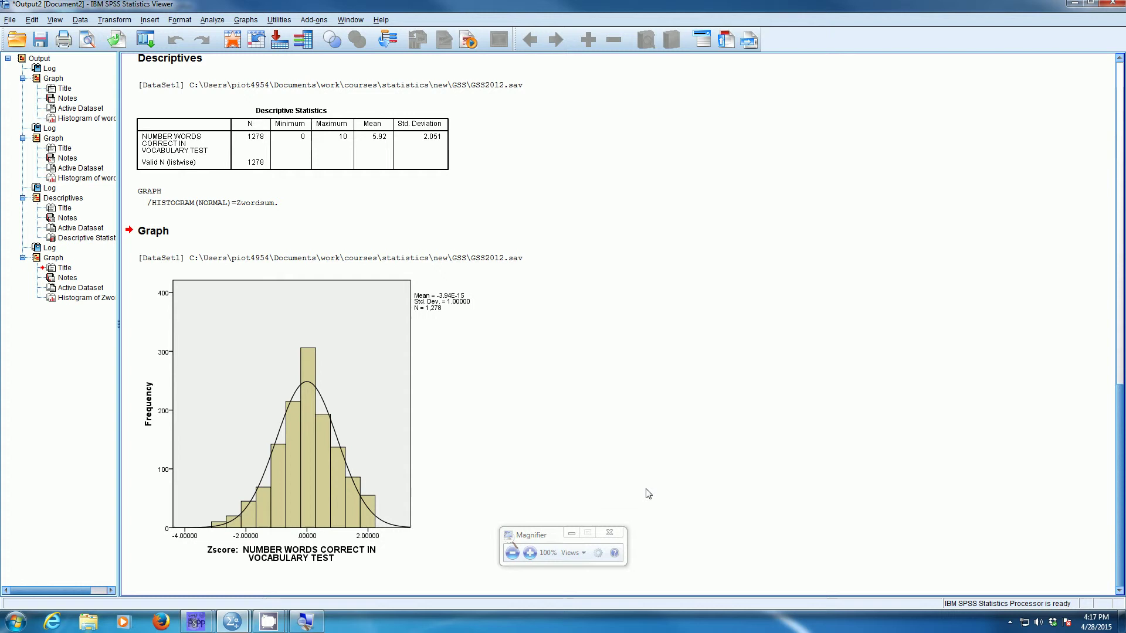
{"action": "left_click", "coordinate": [530, 551]}
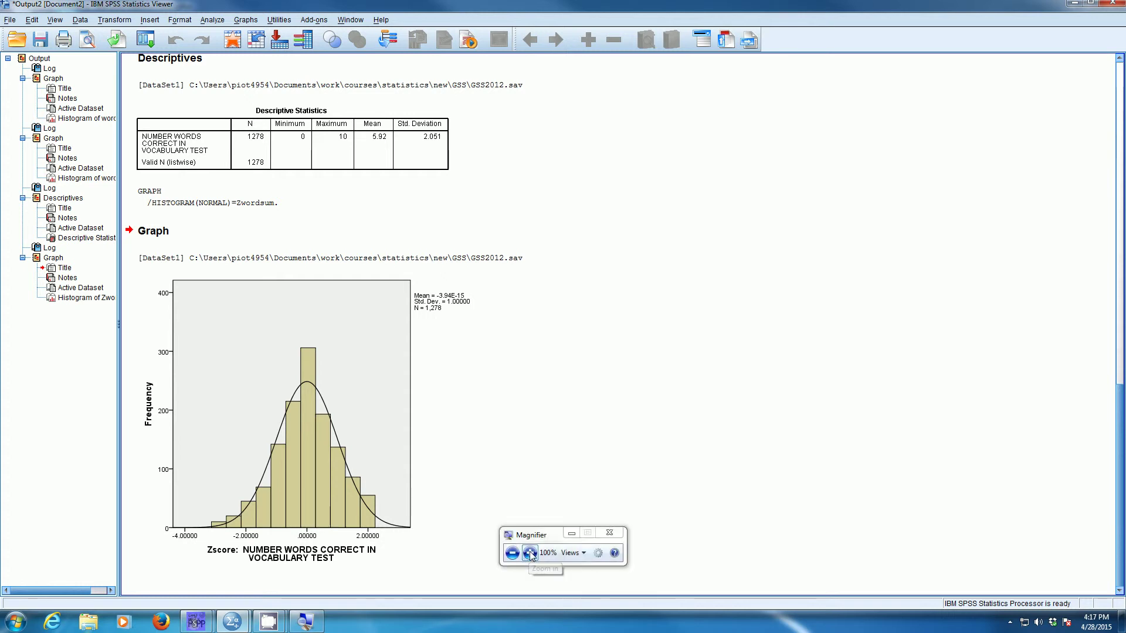
{"action": "left_click", "coordinate": [530, 555]}
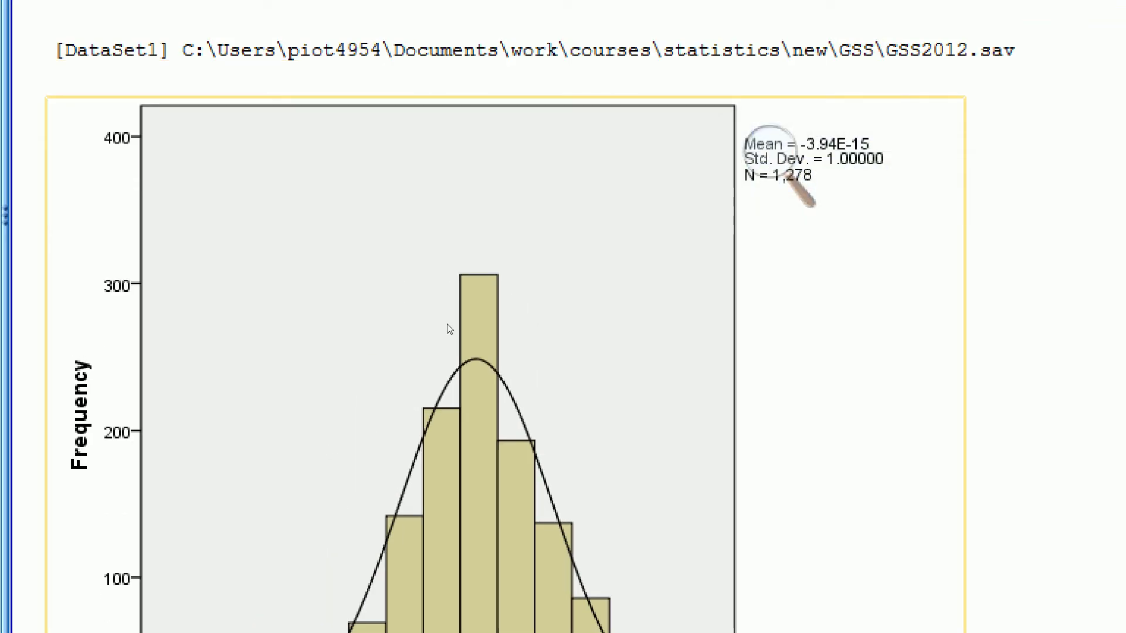
{"action": "left_click", "coordinate": [440, 346]}
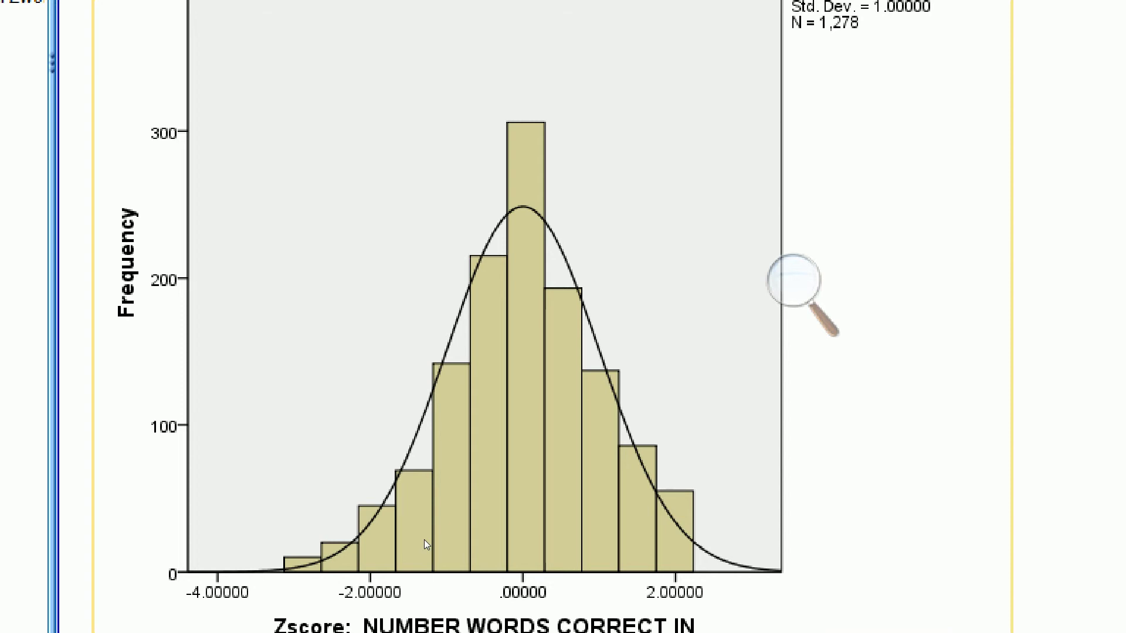
{"action": "key", "text": "super+minus"}
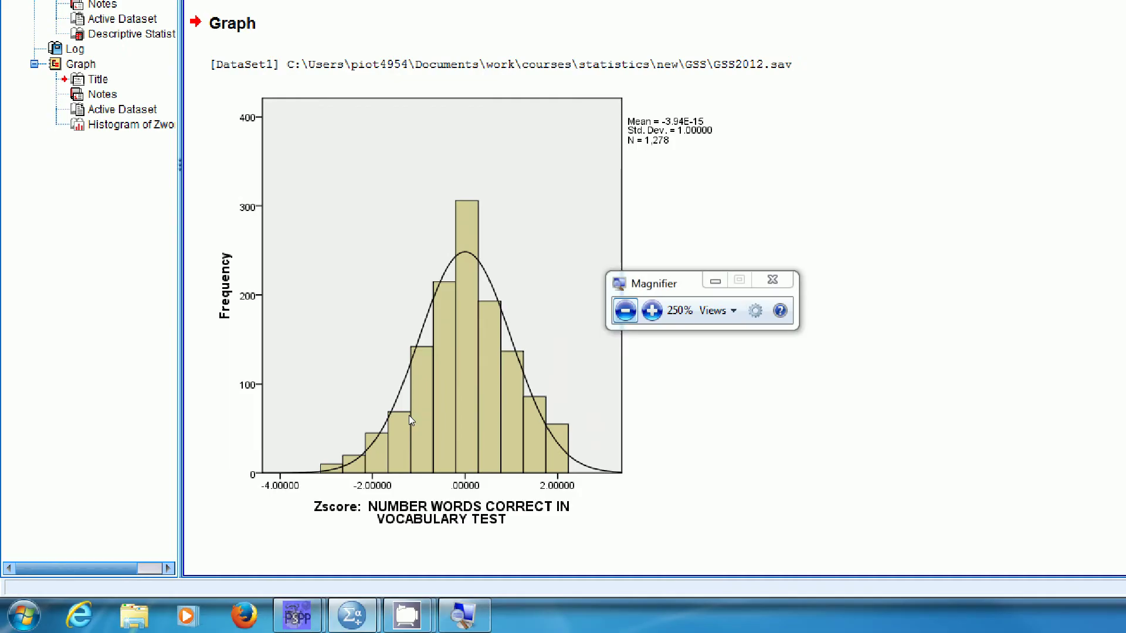
{"action": "key", "text": "super+minus"}
{"action": "key", "text": "super+minus"}
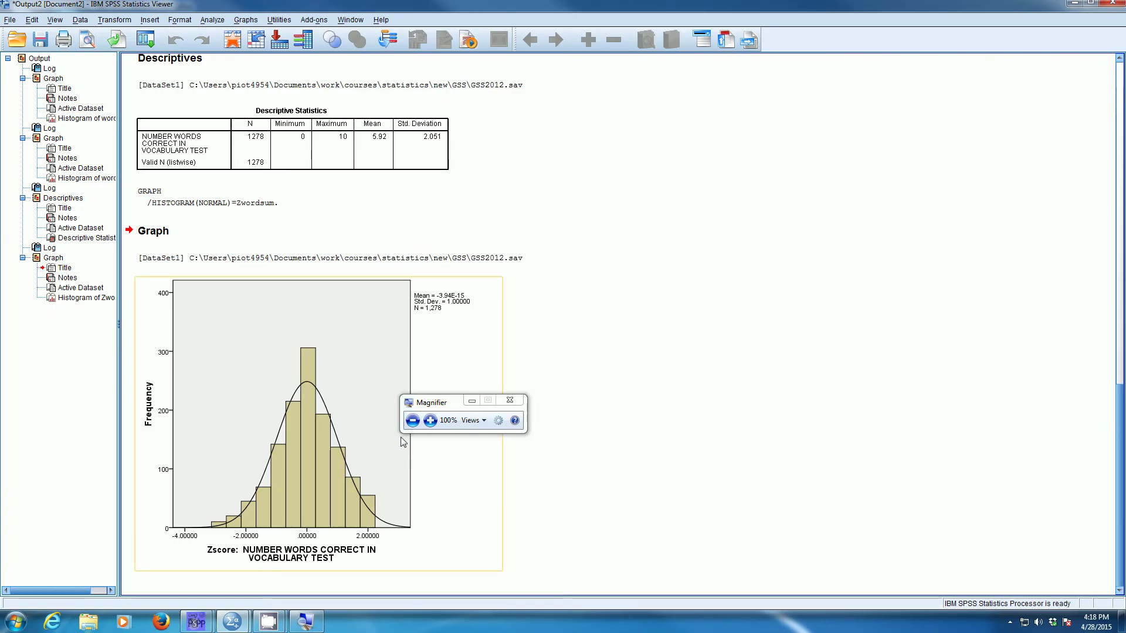
- Switch to the SPSS Statistics Data Editor showing the GSS2012.sav data
{"action": "key", "text": "alt+Tab"}
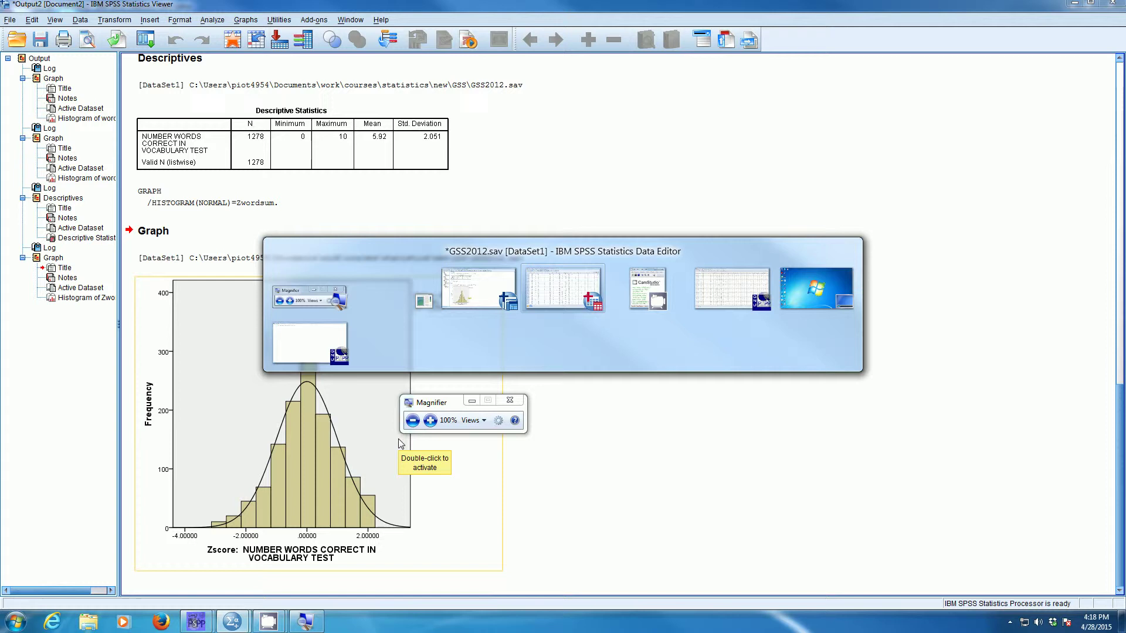
{"action": "key", "text": "alt+Tab"}
{"action": "key", "text": "alt+Tab"}
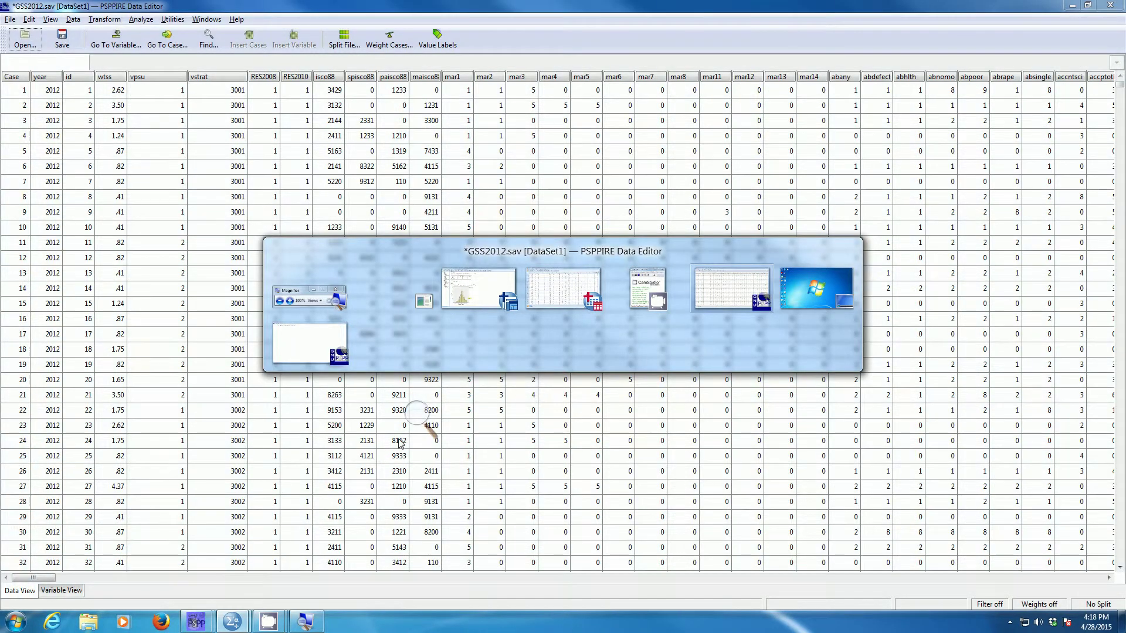
{"action": "key", "text": "alt+Tab"}
{"action": "key", "text": "alt+Tab"}
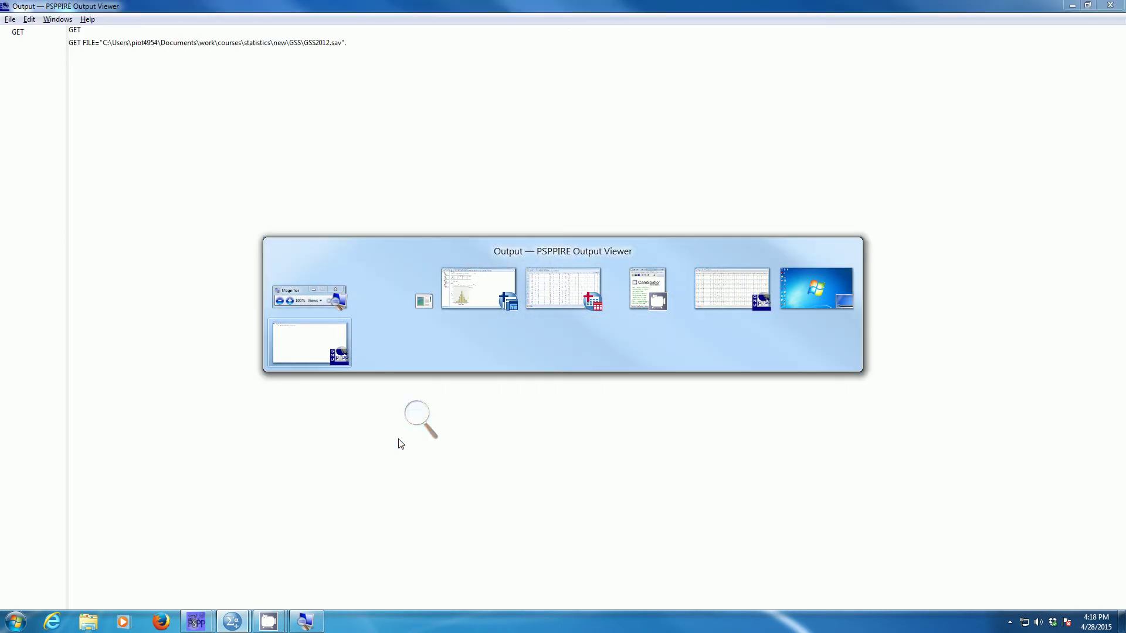
{"action": "key", "text": "alt+Tab"}
{"action": "key", "text": "alt+Tab"}
{"action": "key", "text": "alt+Tab"}
{"action": "key", "text": "alt+Tab"}
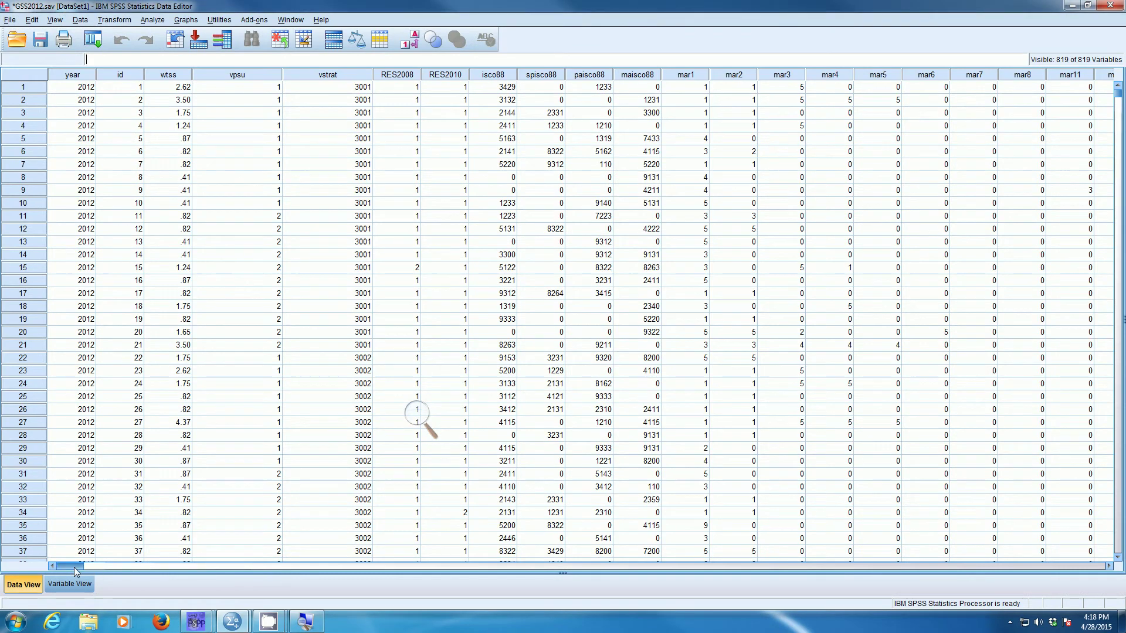
- Move the wordsum column to directly before Zwordsum at the end of the dataset
{"action": "left_click_drag", "start_coordinate": [73, 567], "coordinate": [1089, 558]}
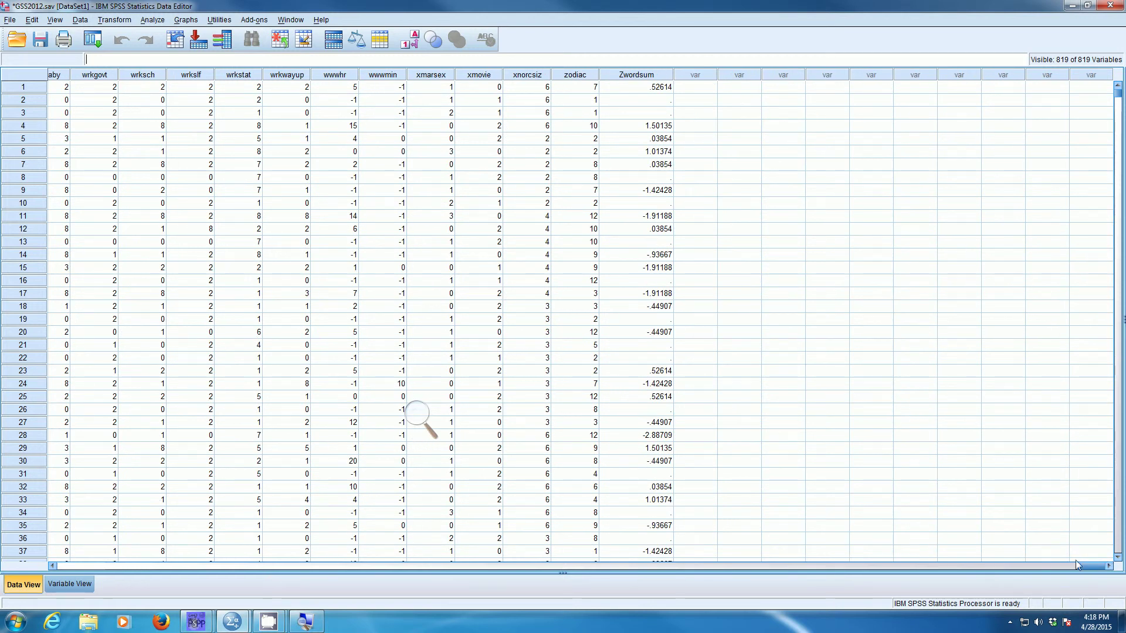
{"action": "left_click_drag", "start_coordinate": [1083, 564], "coordinate": [1067, 567]}
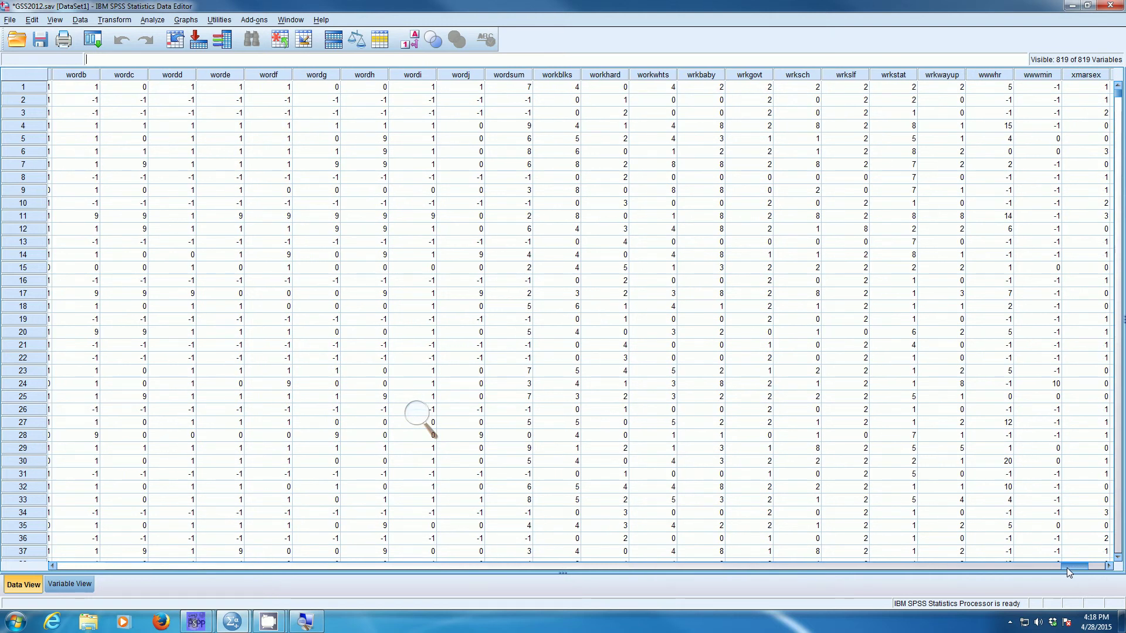
{"action": "left_click", "coordinate": [417, 412]}
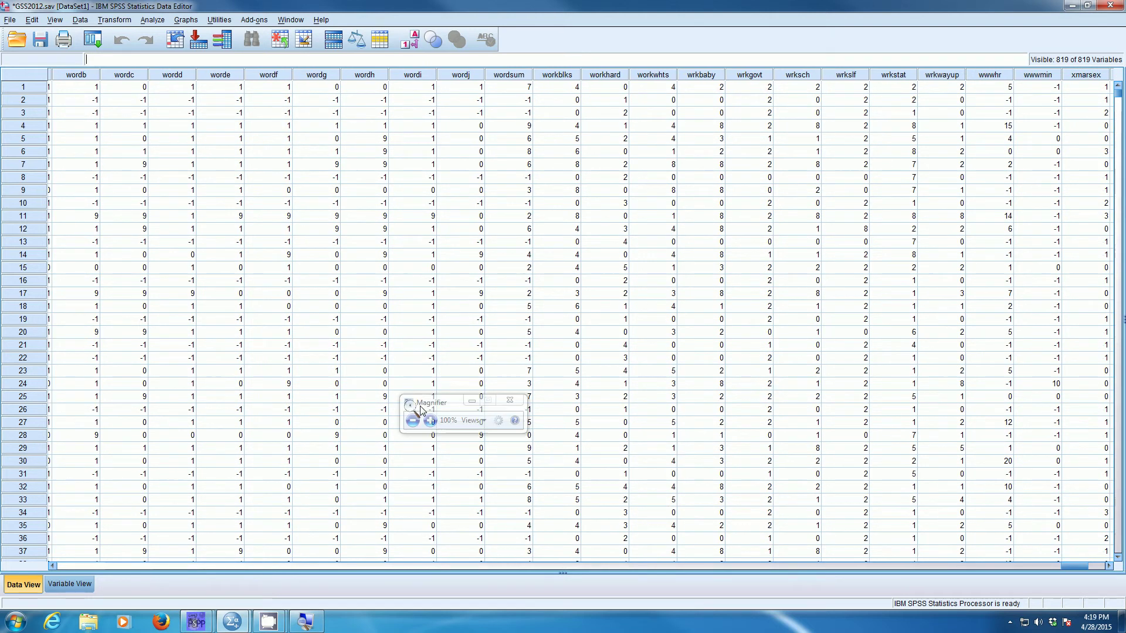
{"action": "left_click_drag", "start_coordinate": [418, 406], "coordinate": [563, 231]}
{"action": "left_click_drag", "start_coordinate": [542, 308], "coordinate": [586, 46]}
{"action": "left_click", "coordinate": [581, 65]}
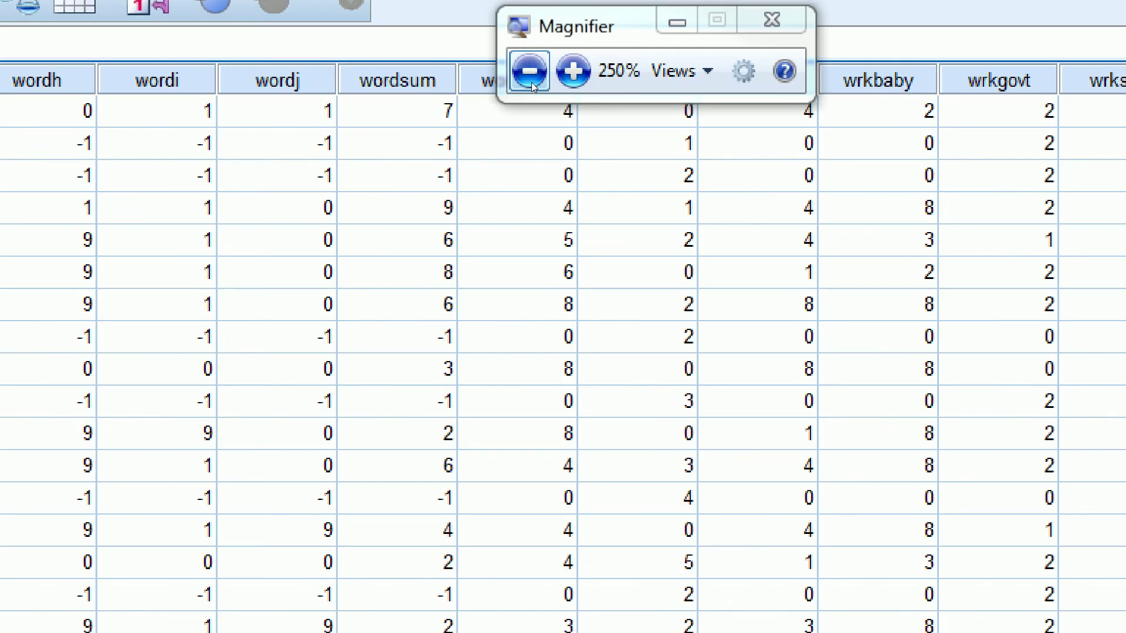
{"action": "left_click", "coordinate": [397, 80]}
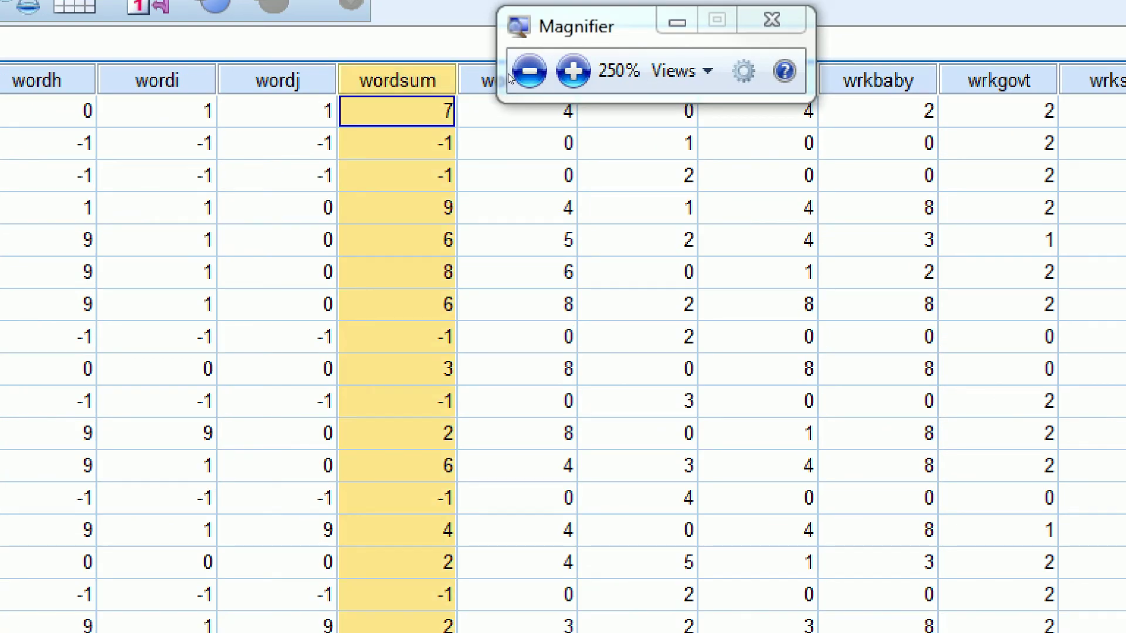
{"action": "left_click", "coordinate": [557, 71]}
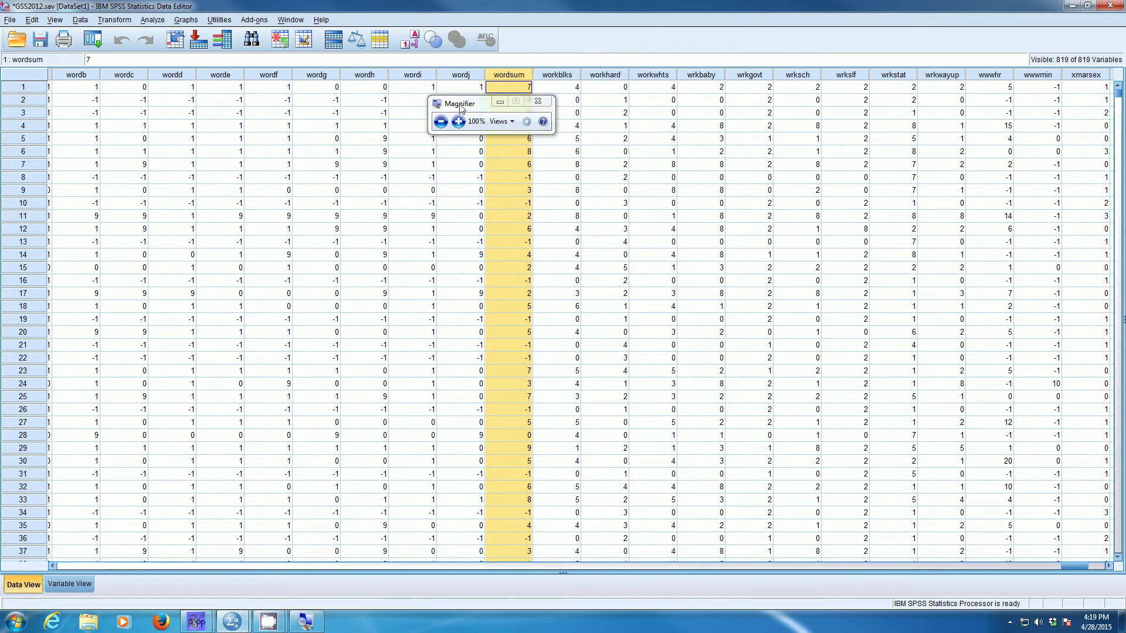
{"action": "left_click_drag", "start_coordinate": [516, 75], "coordinate": [1069, 81]}
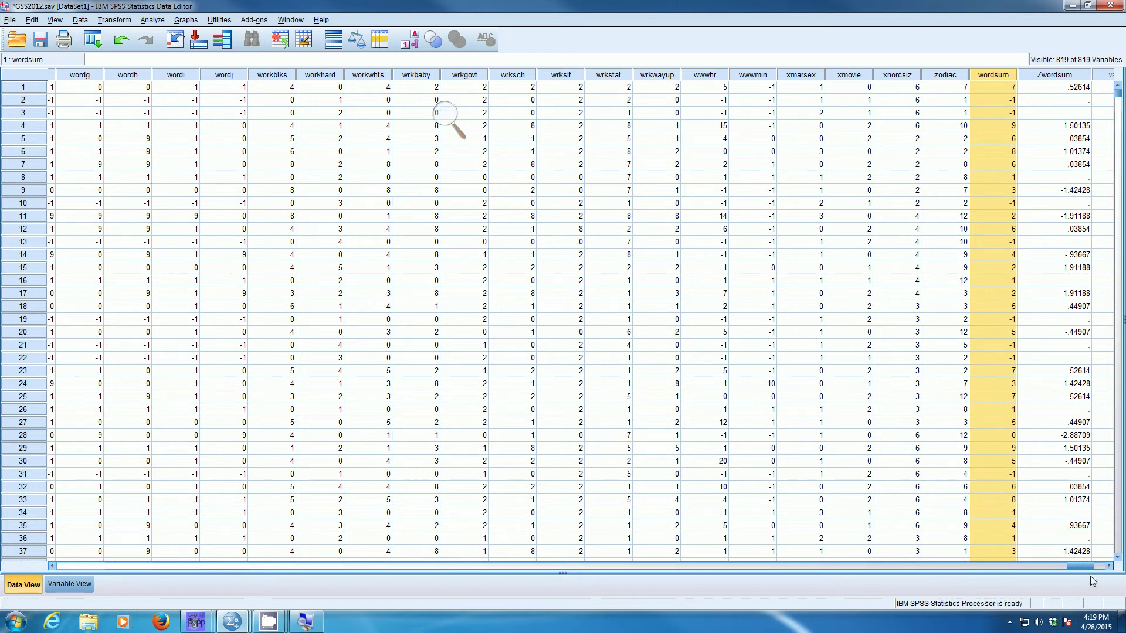
- Compare the raw wordsum scores with the adjacent standardized Zwordsum scores, starting with the first case
{"action": "left_click_drag", "start_coordinate": [1084, 567], "coordinate": [1098, 567]}
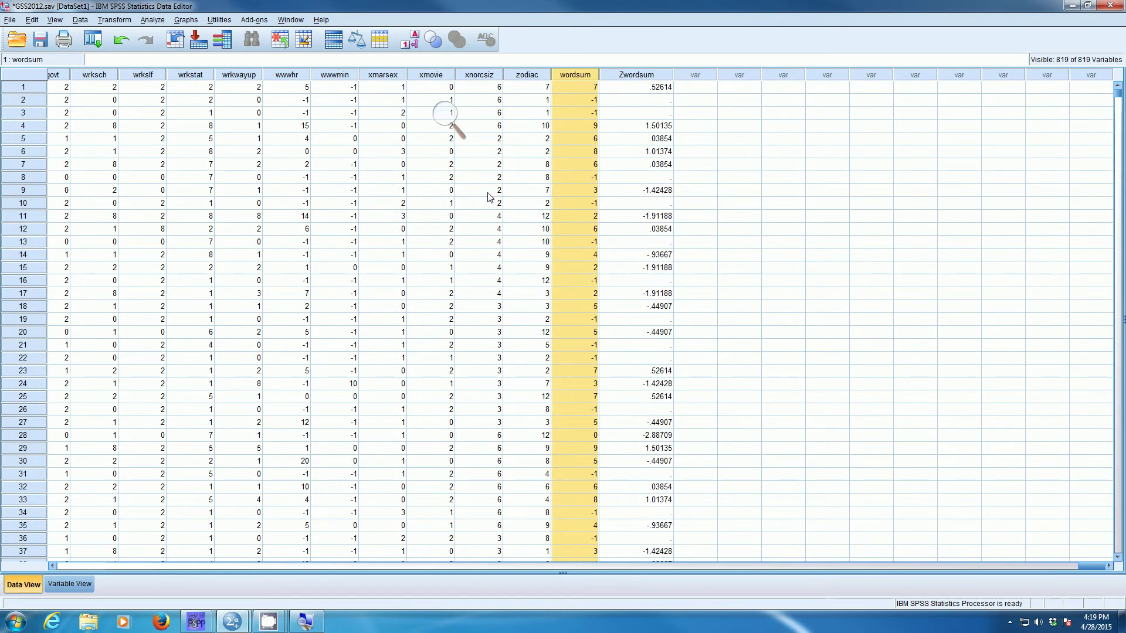
{"action": "left_click", "coordinate": [446, 113]}
{"action": "left_click_drag", "start_coordinate": [461, 107], "coordinate": [755, 102]}
{"action": "left_click", "coordinate": [755, 114]}
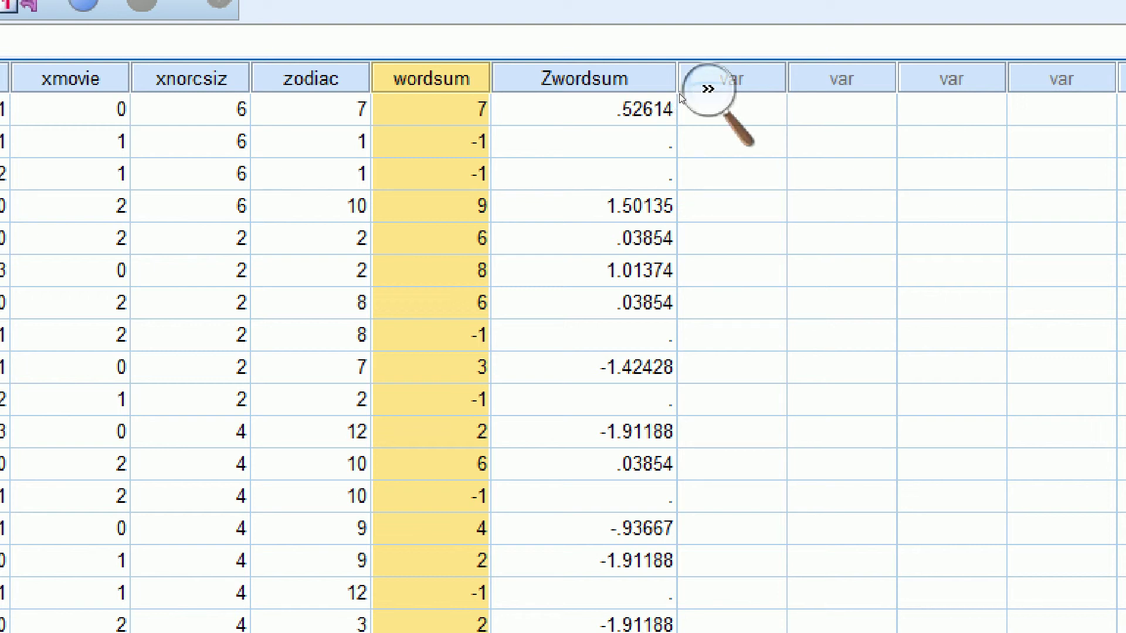
{"action": "left_click", "coordinate": [575, 88]}
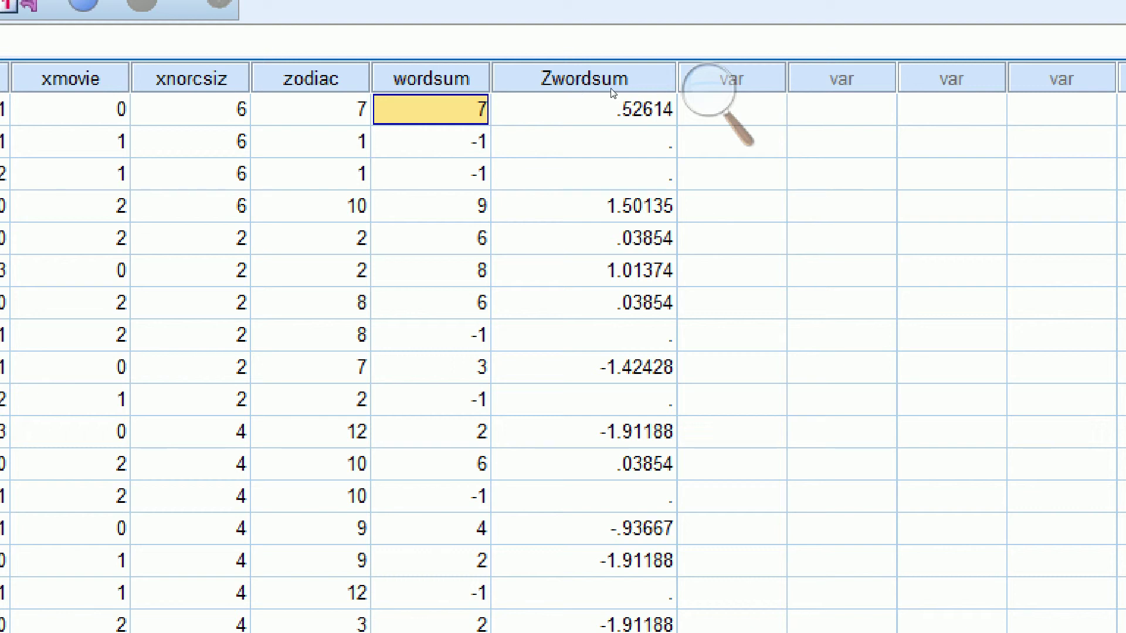
{"action": "key", "text": "Right"}
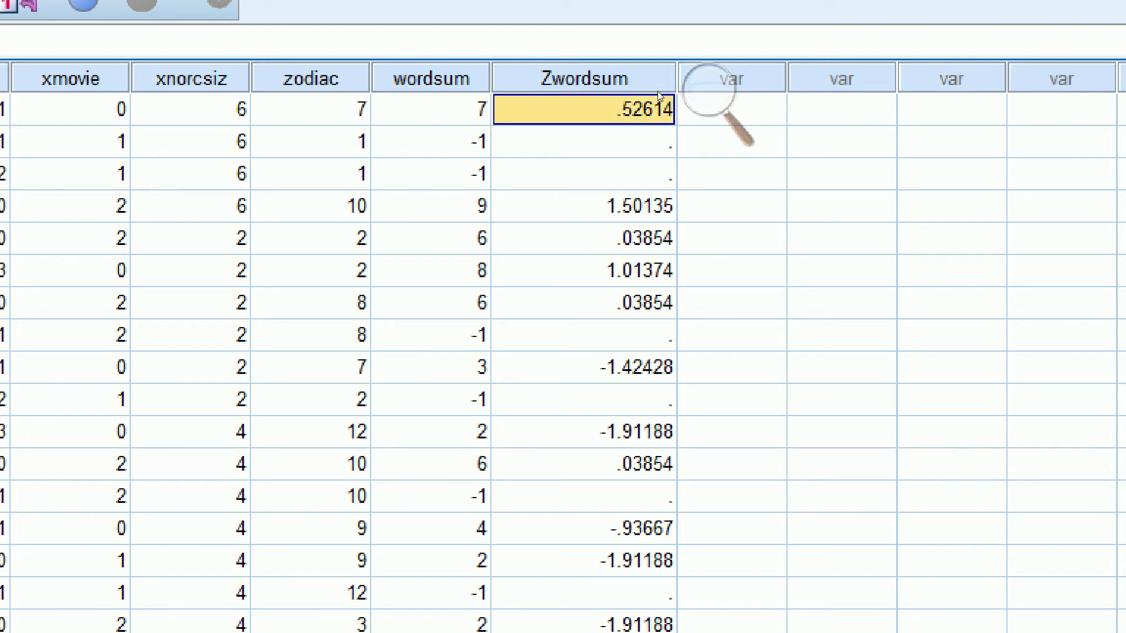
{"action": "left_click", "coordinate": [705, 89]}
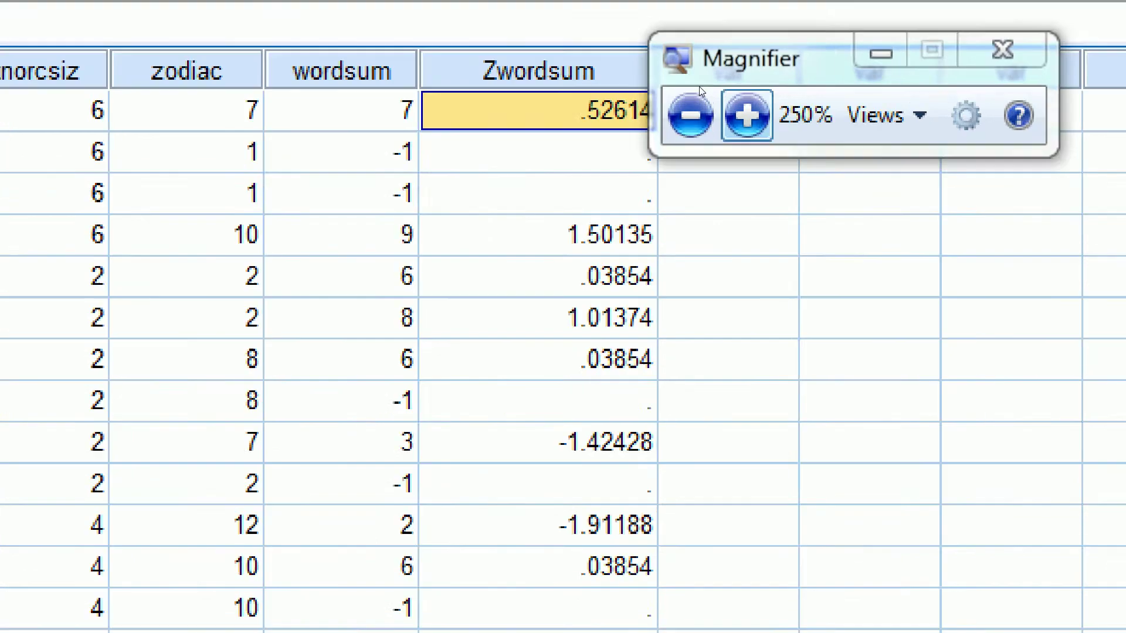
{"action": "left_click", "coordinate": [746, 113]}
{"action": "left_click", "coordinate": [686, 78]}
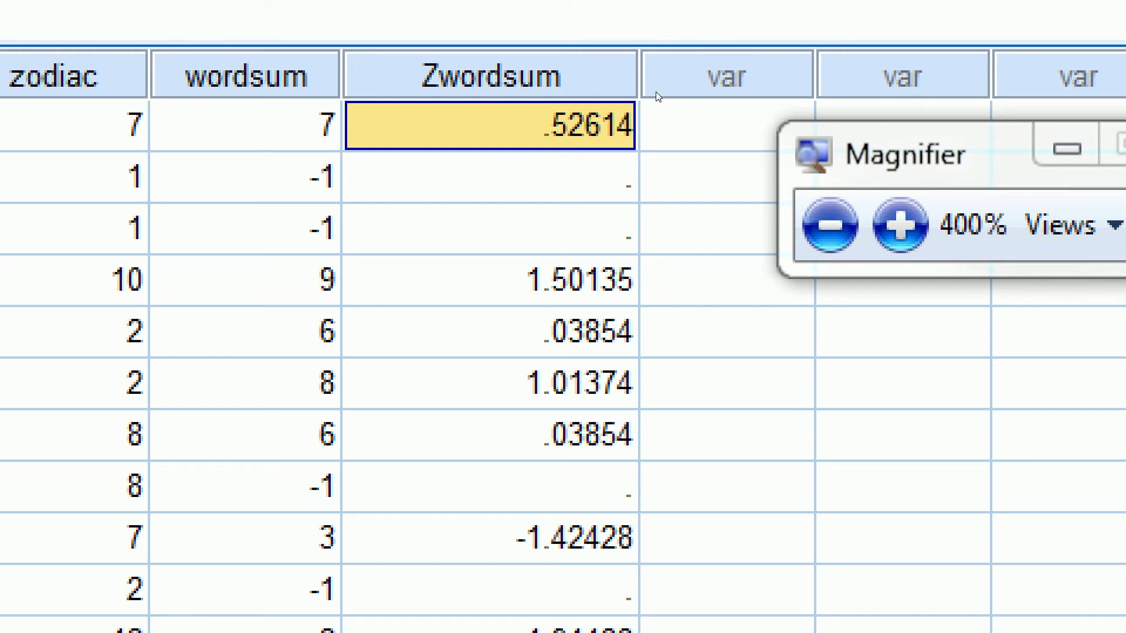
- Compare the wordsum scores with the matching Zwordsum z-scores for cases 4, 5 and 9, ending back at the first case
{"action": "left_click", "coordinate": [582, 128]}
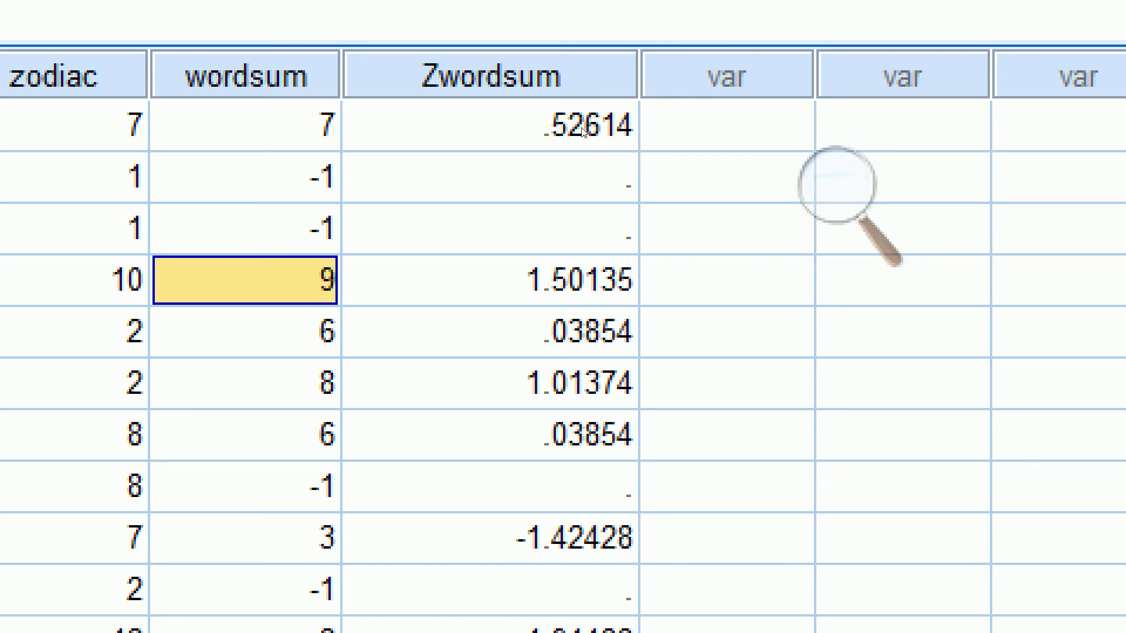
{"action": "key", "text": "Right"}
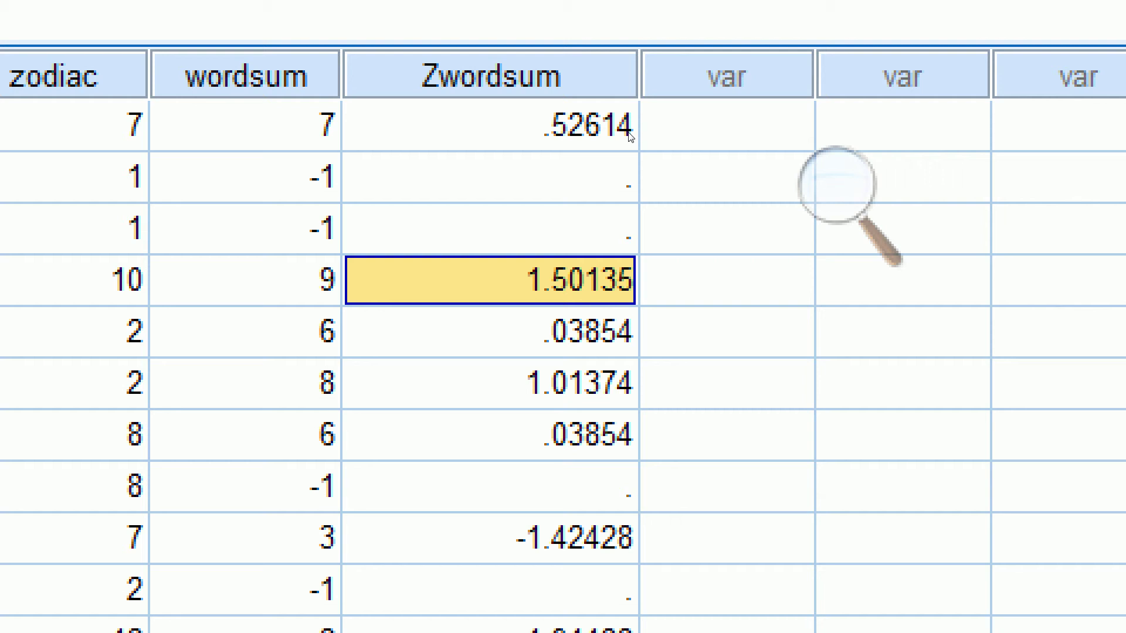
{"action": "key", "text": "Down"}
{"action": "key", "text": "Left"}
{"action": "key", "text": "Right"}
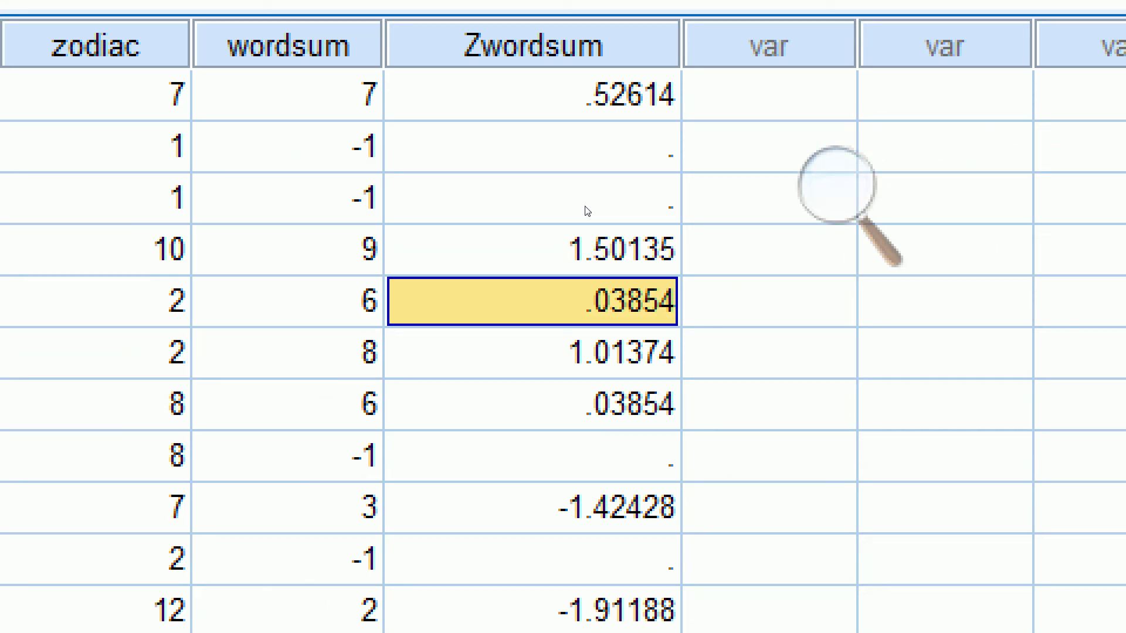
{"action": "key", "text": "Down"}
{"action": "key", "text": "Down"}
{"action": "key", "text": "Down"}
{"action": "key", "text": "Down"}
{"action": "key", "text": "Left"}
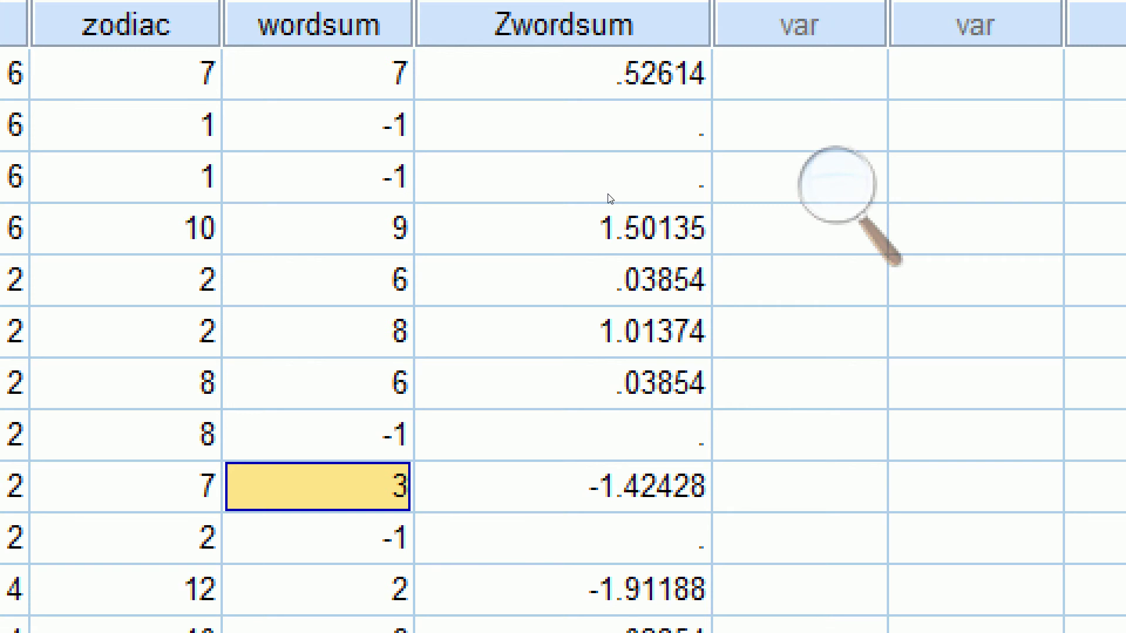
{"action": "key", "text": "Right"}
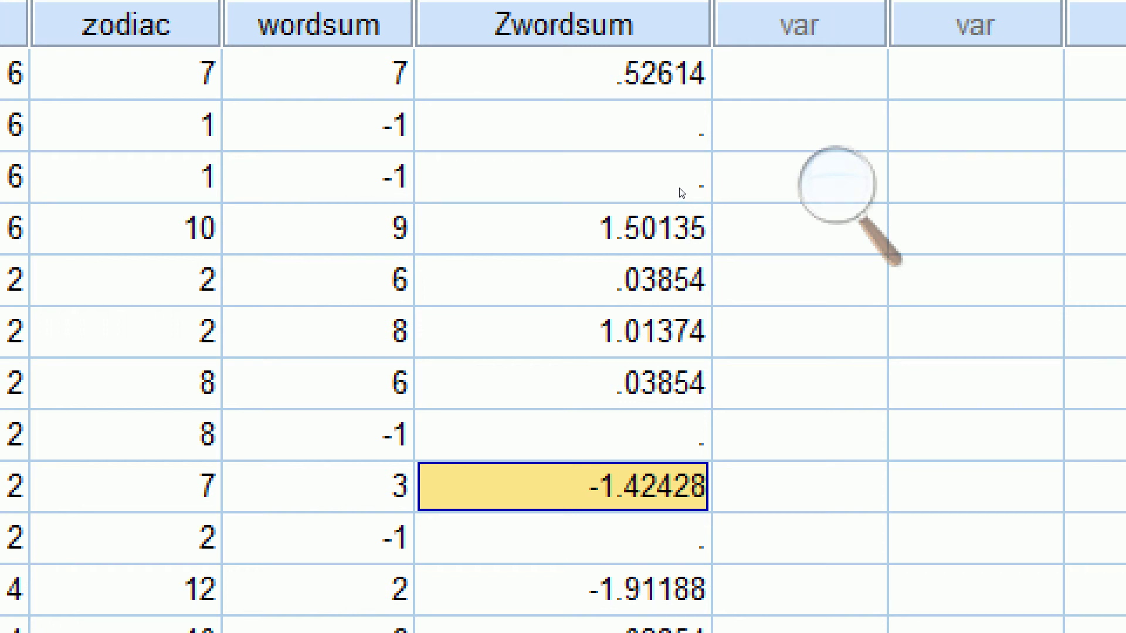
{"action": "key", "text": "Right"}
{"action": "key", "text": "Left"}
{"action": "left_click", "coordinate": [317, 74]}
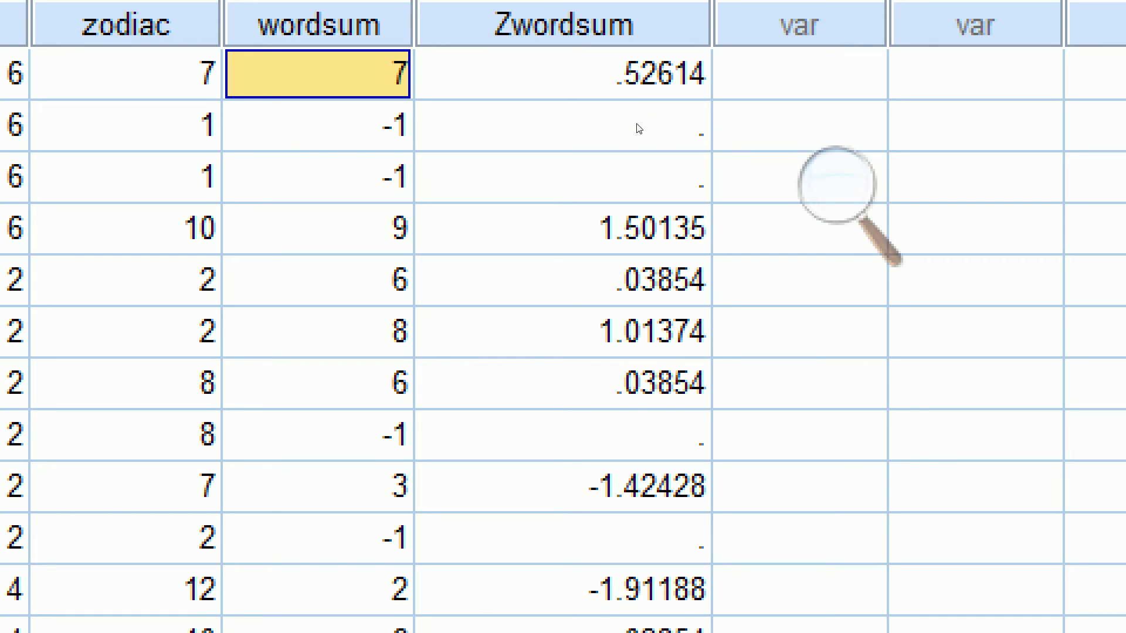
- Reset the screen magnification to 100% and switch to the PSPPIRE Data Editor showing GSS2012.sav
{"action": "left_click", "coordinate": [827, 197]}
{"action": "left_click", "coordinate": [827, 221]}
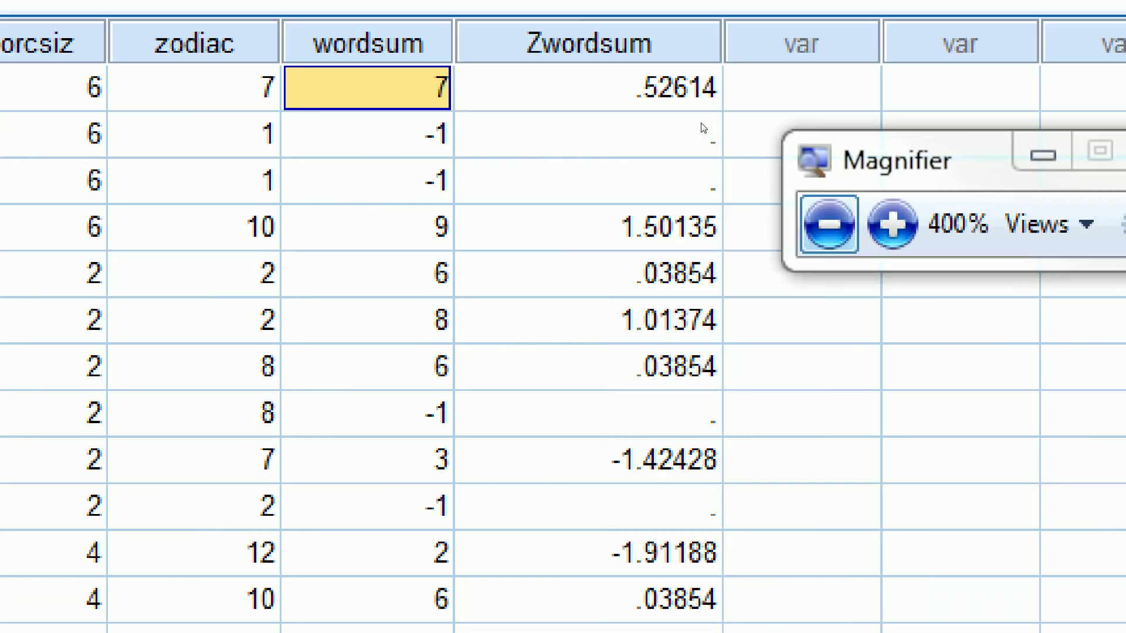
{"action": "key", "text": "super+minus"}
{"action": "key", "text": "super+minus"}
{"action": "key", "text": "super+minus"}
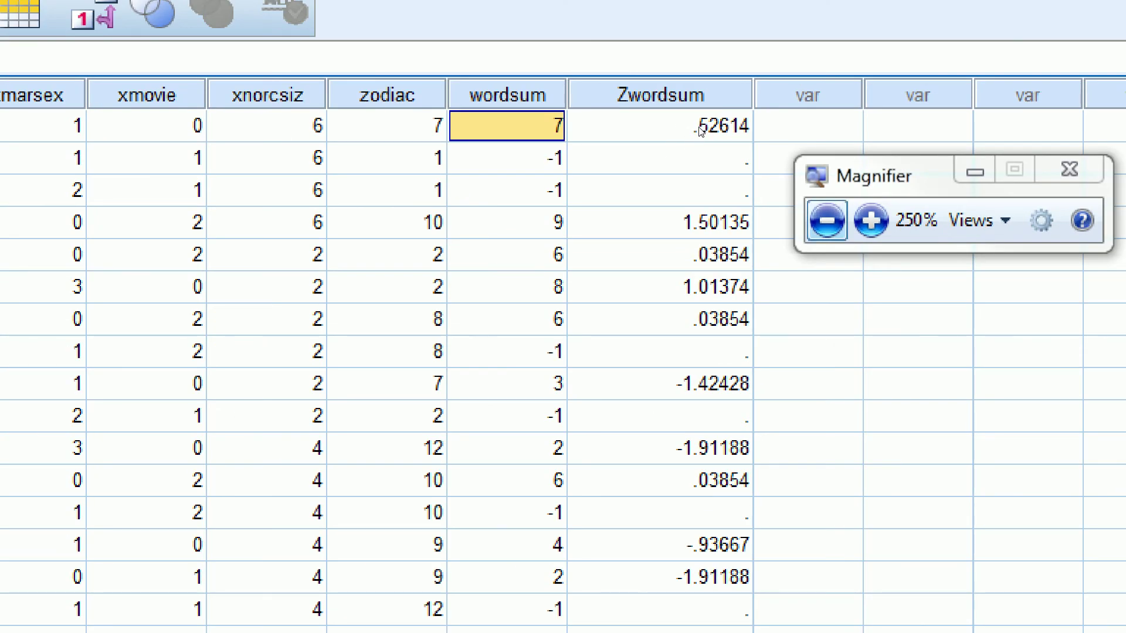
{"action": "left_click", "coordinate": [827, 219]}
{"action": "left_click", "coordinate": [827, 220]}
{"action": "left_click", "coordinate": [826, 220]}
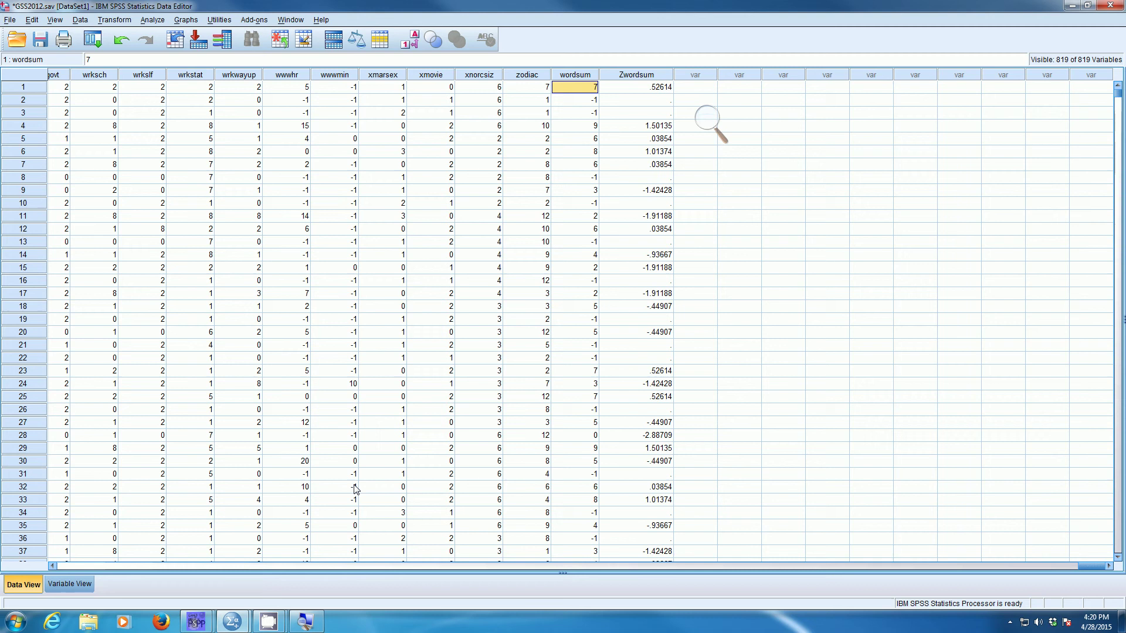
{"action": "mouse_move", "coordinate": [202, 616]}
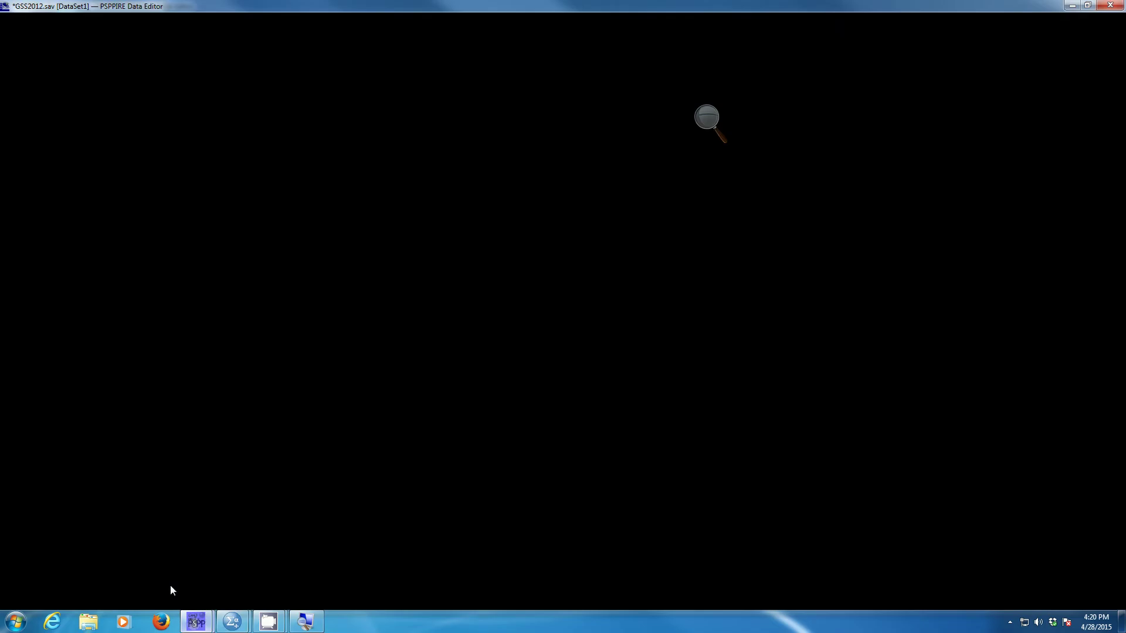
{"action": "left_click", "coordinate": [170, 585]}
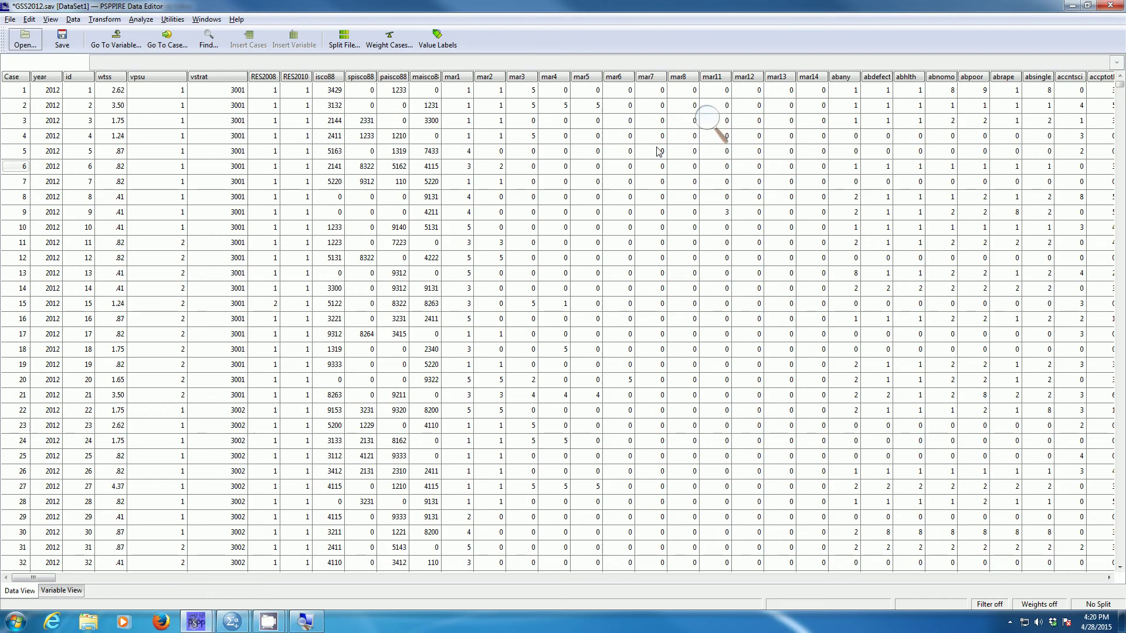
- Run Descriptives on wordsum, saving the Z-scores of the selected variable as a new variable
{"action": "left_click", "coordinate": [707, 120]}
{"action": "left_click_drag", "start_coordinate": [698, 103], "coordinate": [238, 26]}
{"action": "left_click", "coordinate": [249, 41]}
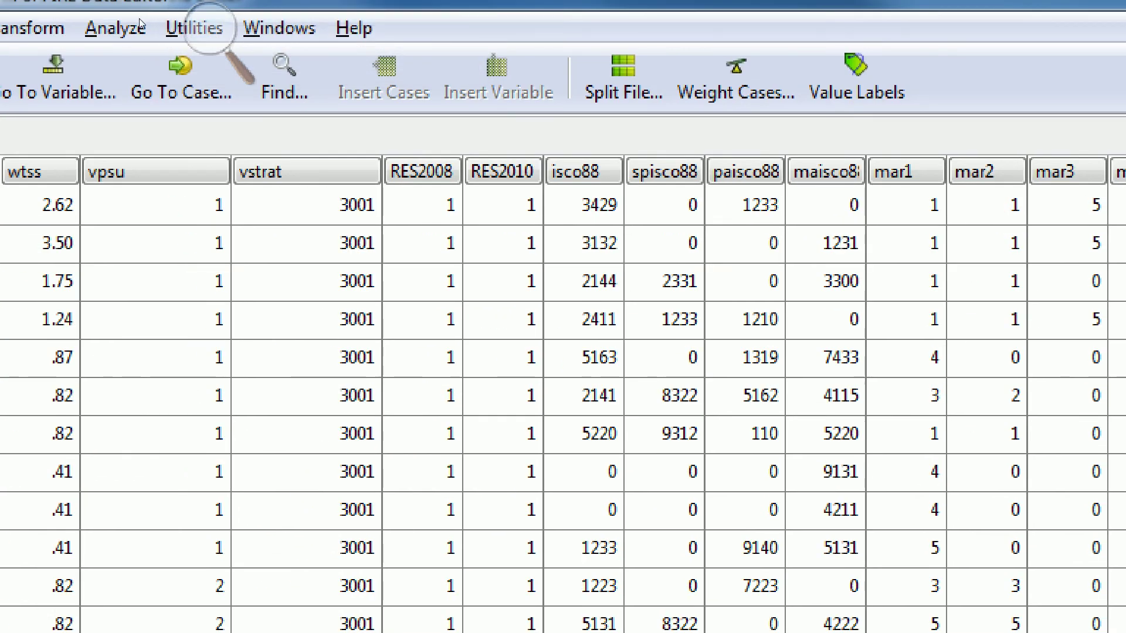
{"action": "left_click", "coordinate": [141, 26]}
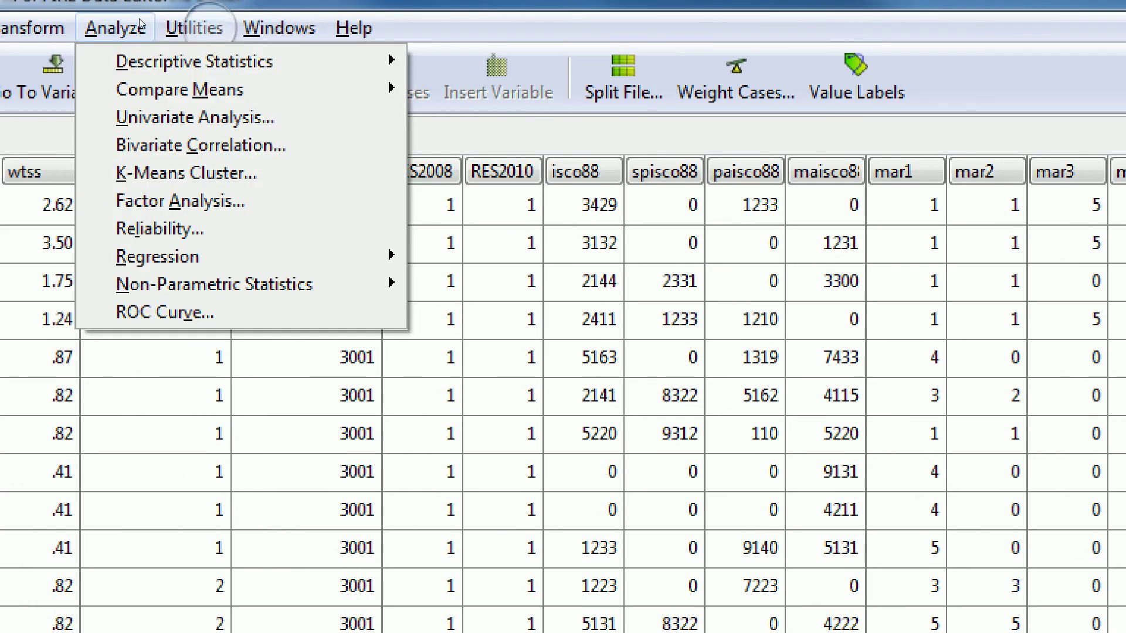
{"action": "mouse_move", "coordinate": [258, 58]}
{"action": "left_click", "coordinate": [498, 90]}
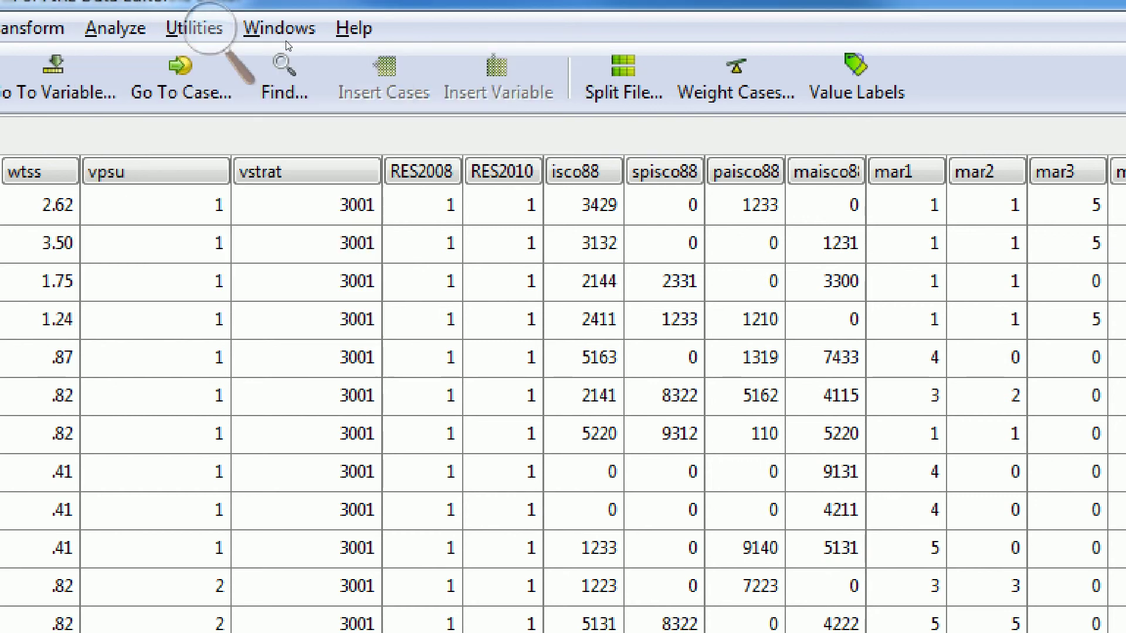
{"action": "type", "text": "v"}
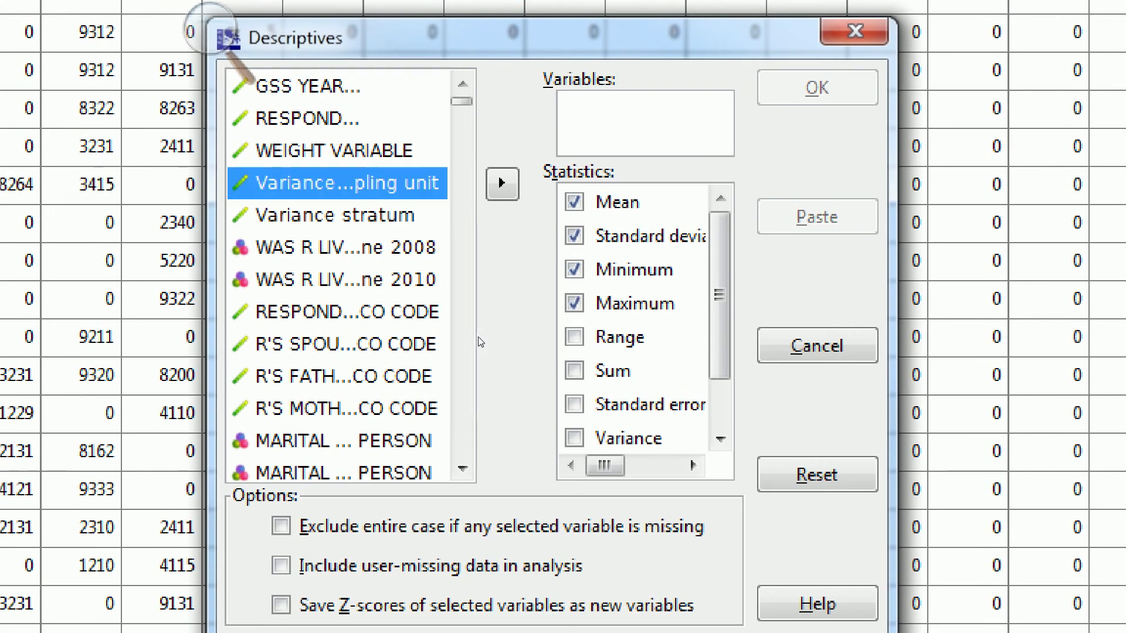
{"action": "type", "text": "words"}
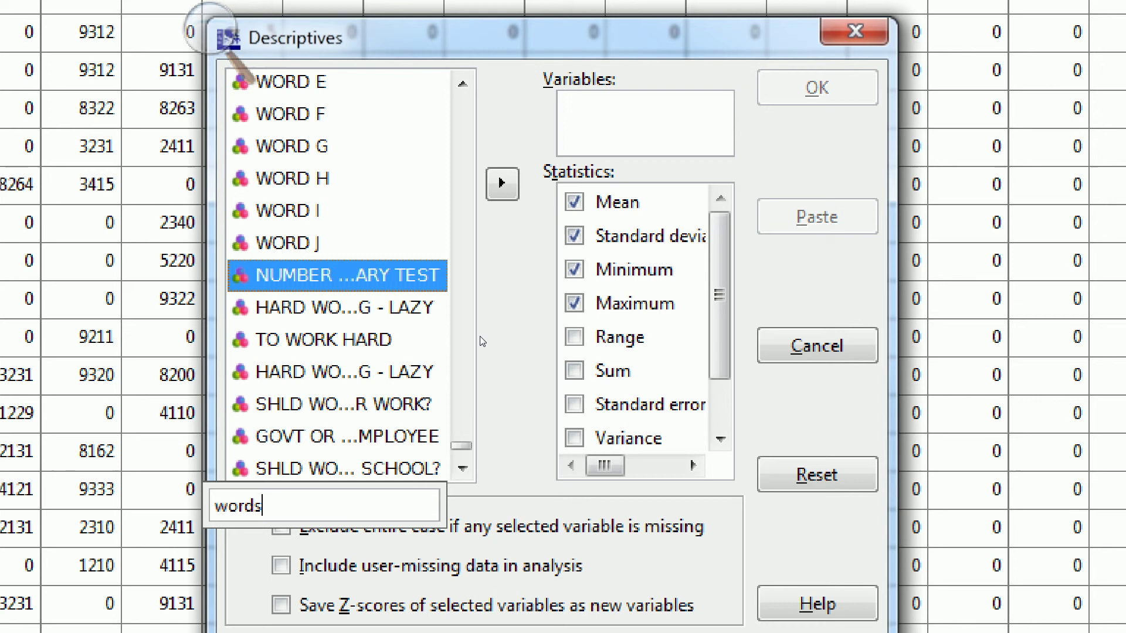
{"action": "type", "text": "um"}
{"action": "key", "text": "Tab"}
{"action": "key", "text": "space"}
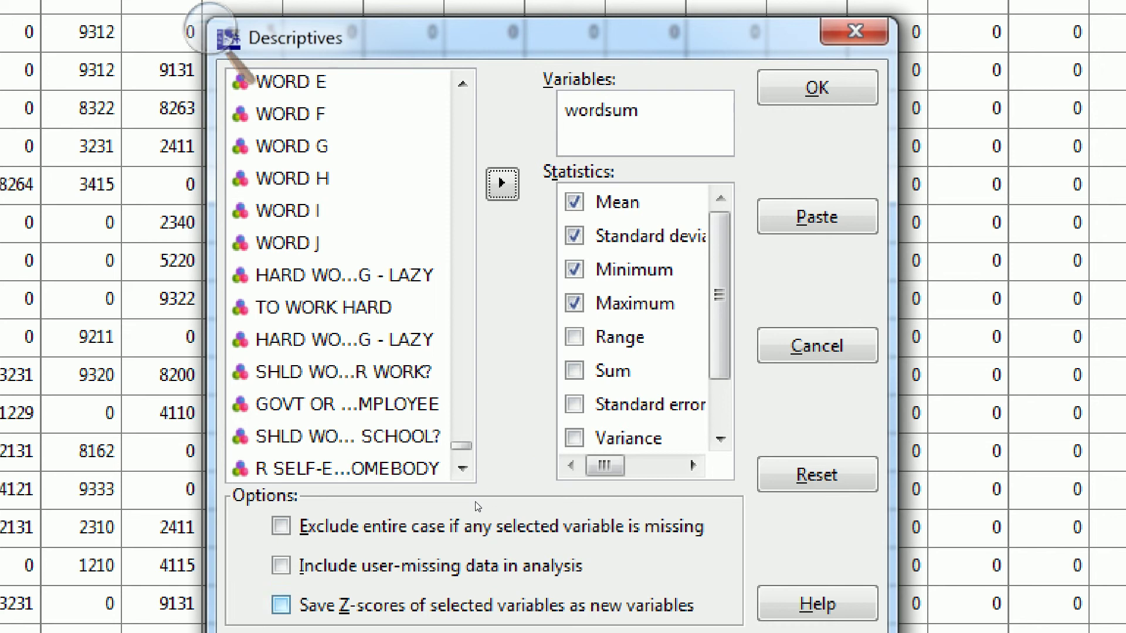
{"action": "left_click", "coordinate": [481, 604]}
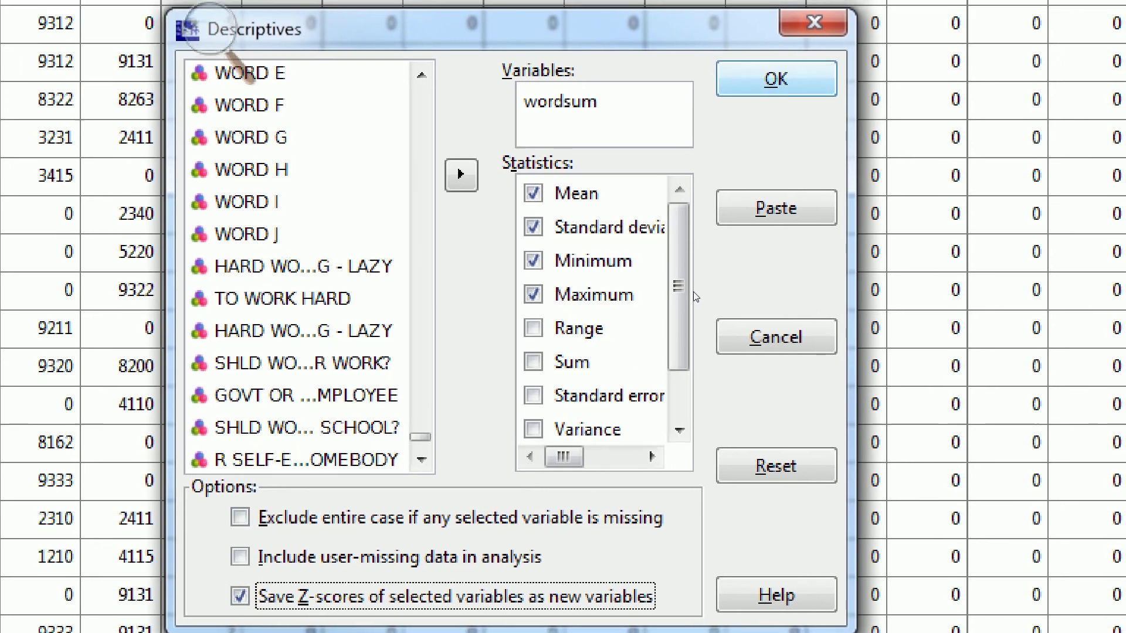
{"action": "key", "text": "Return"}
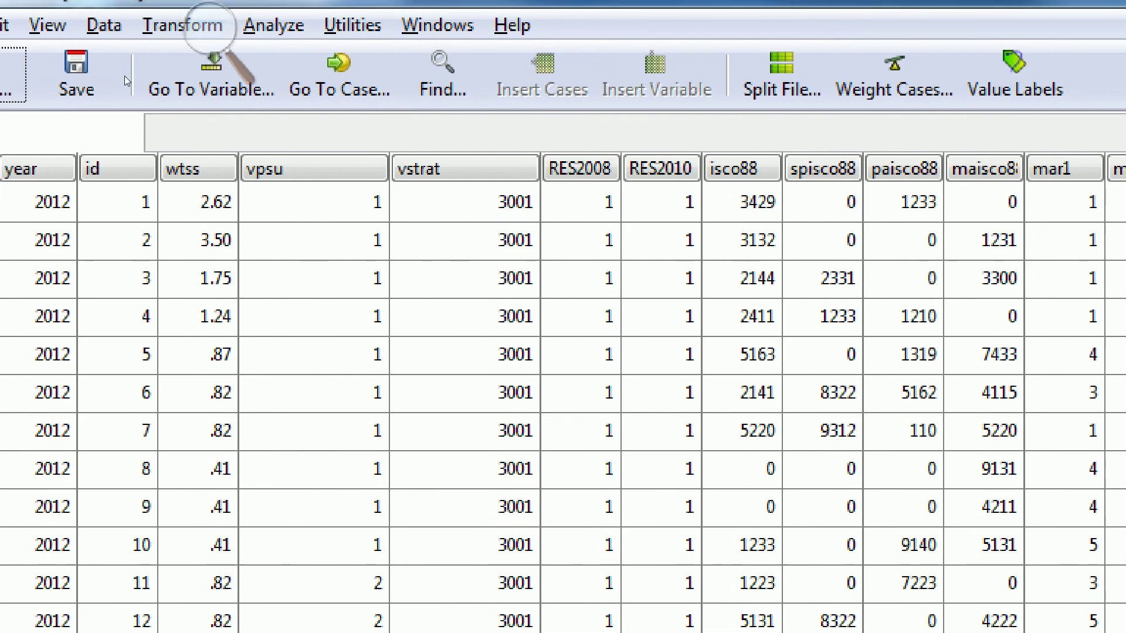
- Run Frequencies on the Z-score variable Zwordsum with the mean and standard deviation statistics included
{"action": "left_click", "coordinate": [206, 28]}
{"action": "left_click", "coordinate": [206, 51]}
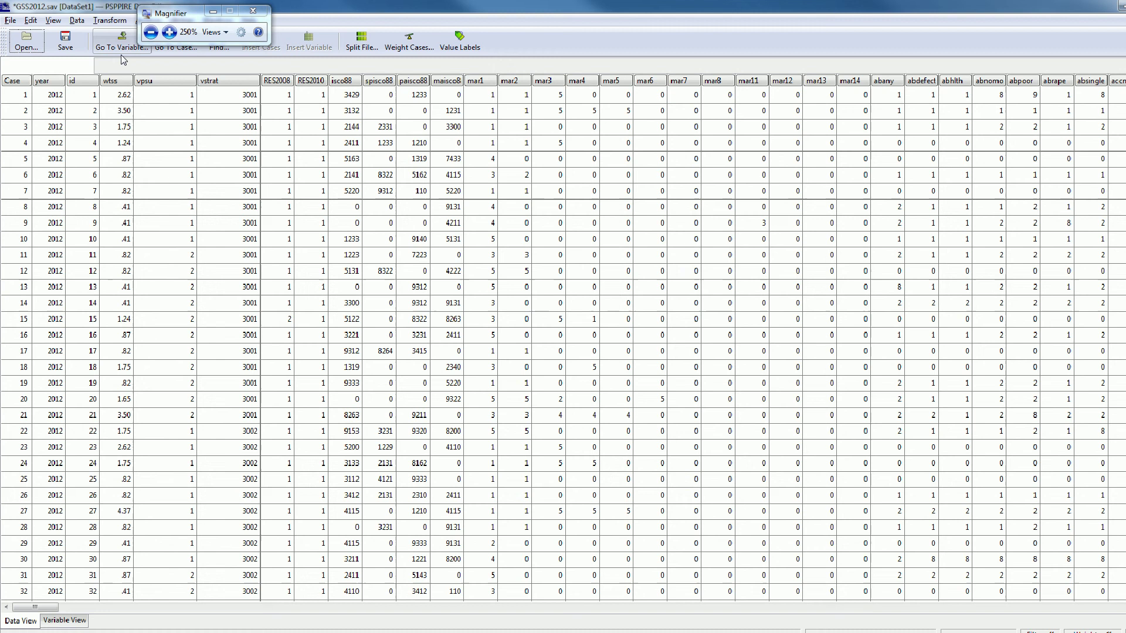
{"action": "mouse_move", "coordinate": [169, 7]}
{"action": "left_mouse_down"}
{"action": "mouse_move", "coordinate": [284, 65]}
{"action": "mouse_move", "coordinate": [181, 25]}
{"action": "left_mouse_up"}
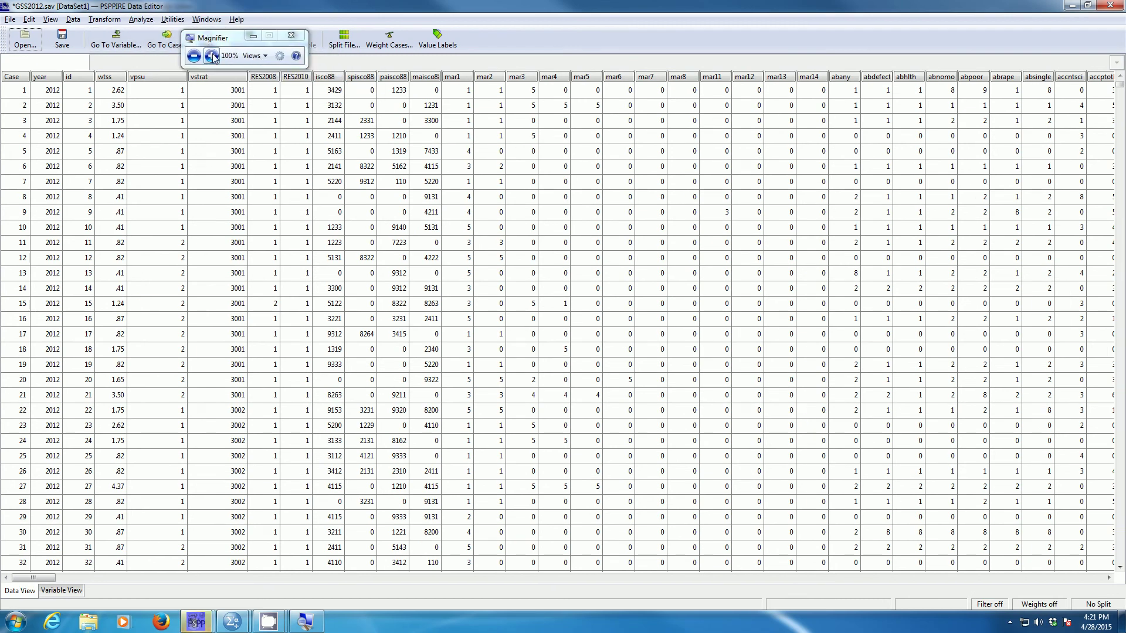
{"action": "left_click", "coordinate": [210, 54]}
{"action": "left_click", "coordinate": [84, 39]}
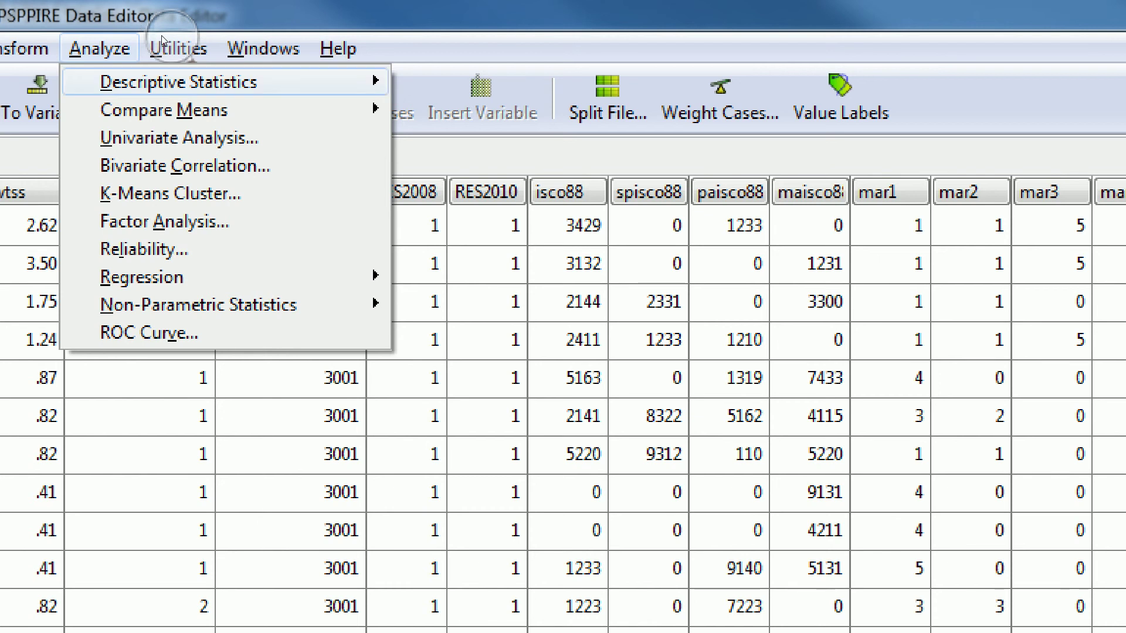
{"action": "mouse_move", "coordinate": [164, 72]}
{"action": "key", "text": "Right"}
{"action": "key", "text": "Return"}
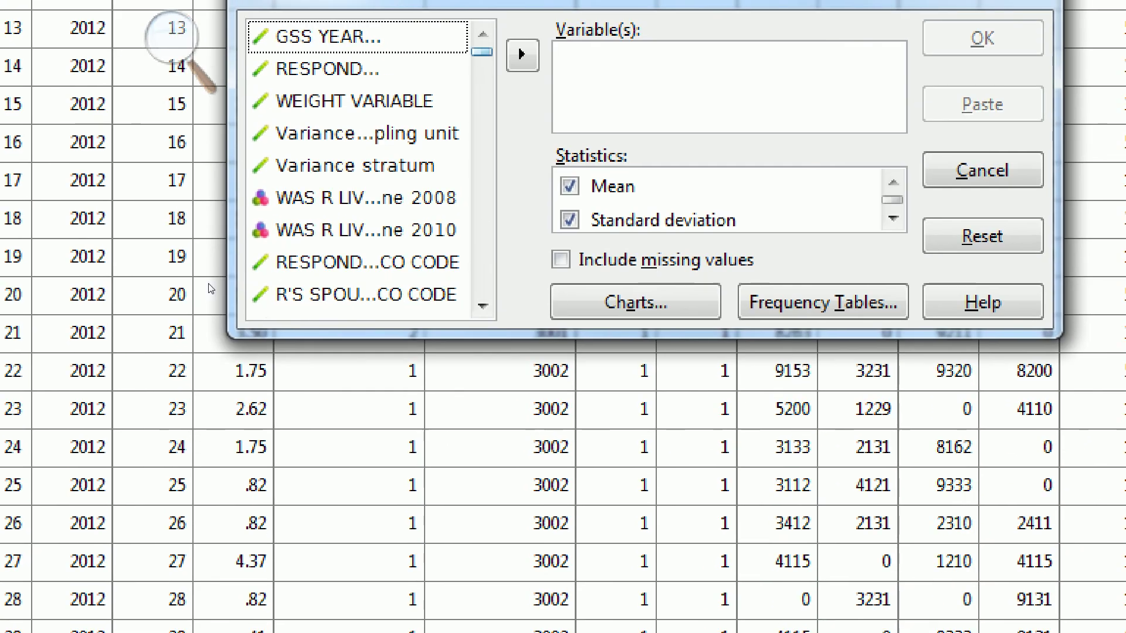
{"action": "left_click_drag", "start_coordinate": [482, 52], "coordinate": [481, 289]}
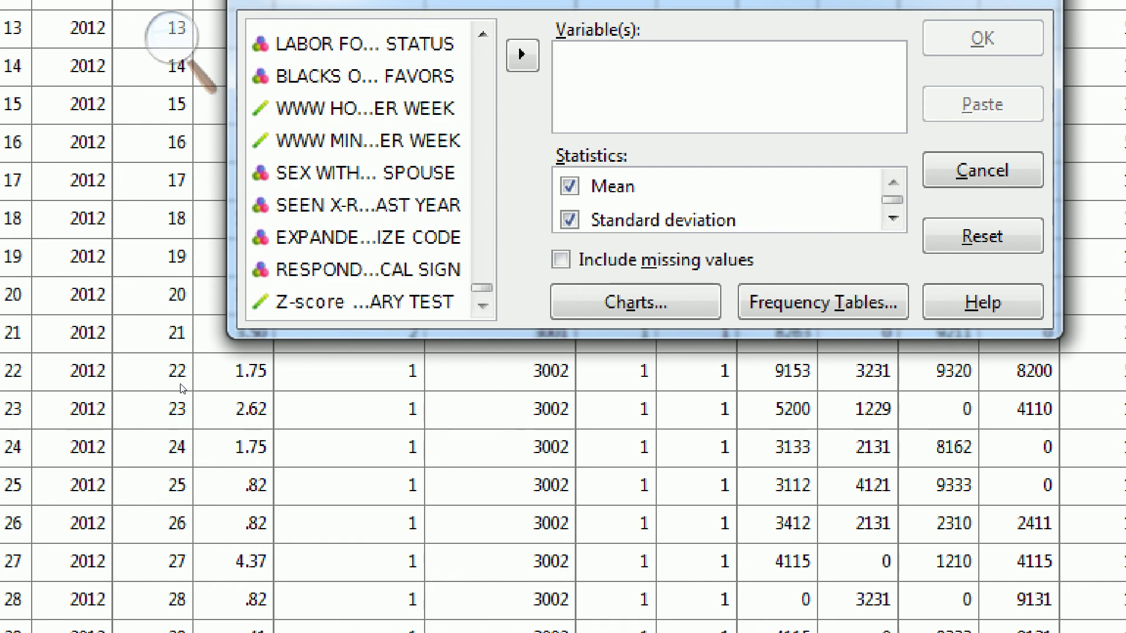
{"action": "left_click", "coordinate": [364, 301]}
{"action": "left_click", "coordinate": [522, 56]}
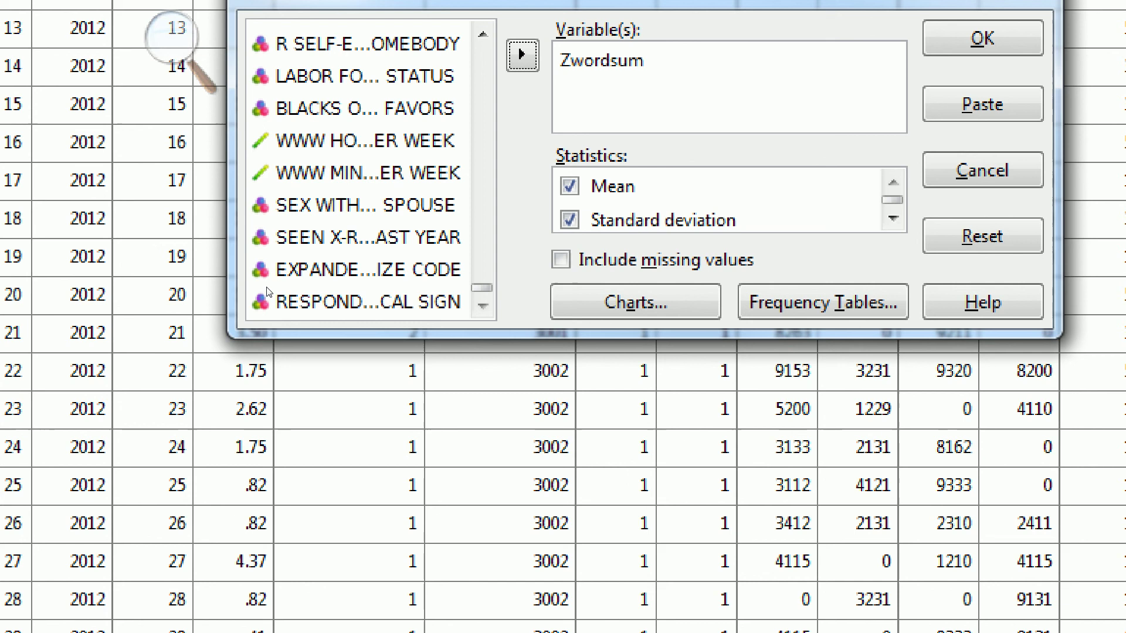
{"action": "key", "text": "Return"}
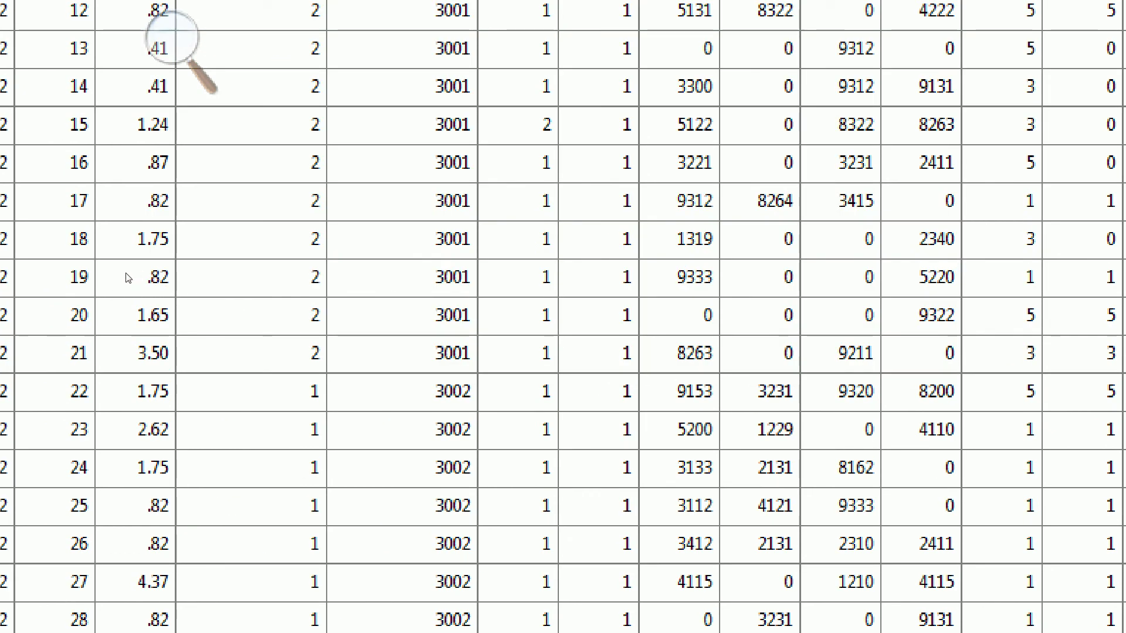
- Switch to the PSPPIRE Output Viewer and examine the Zwordsum frequency table and summary statistics up close
{"action": "key", "text": "ctrl+alt+space"}
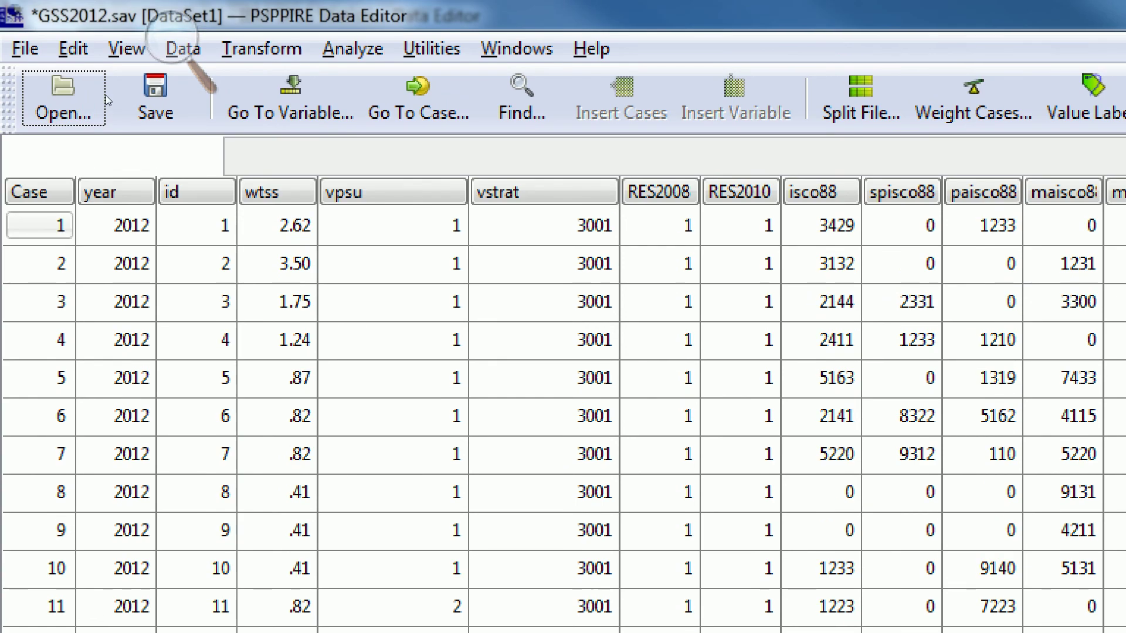
{"action": "left_click", "coordinate": [183, 42]}
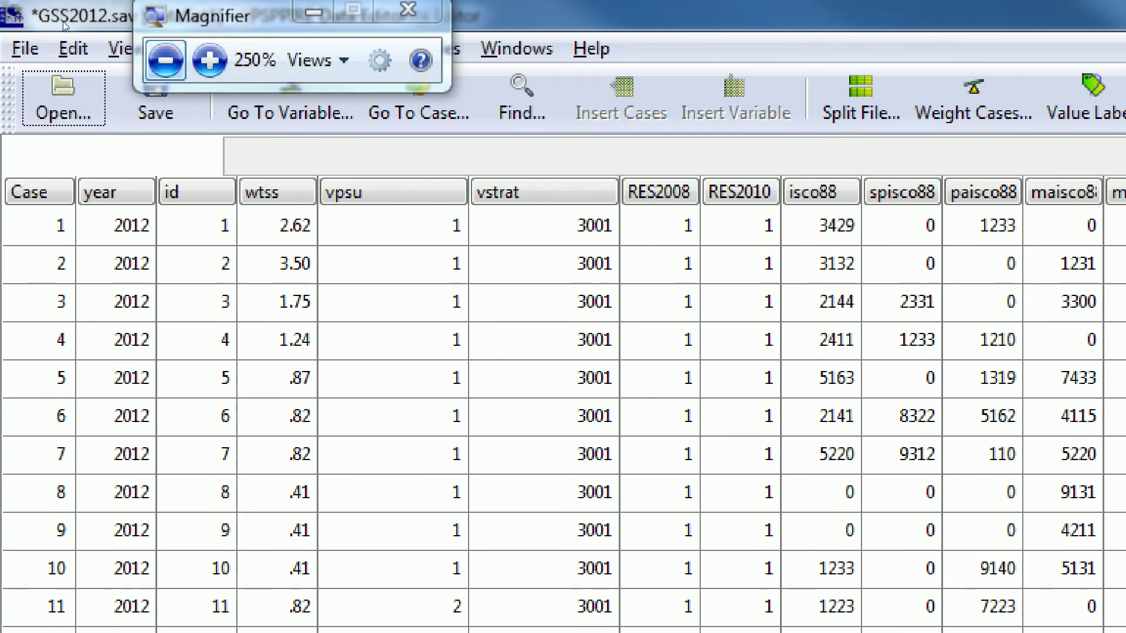
{"action": "left_click", "coordinate": [165, 60]}
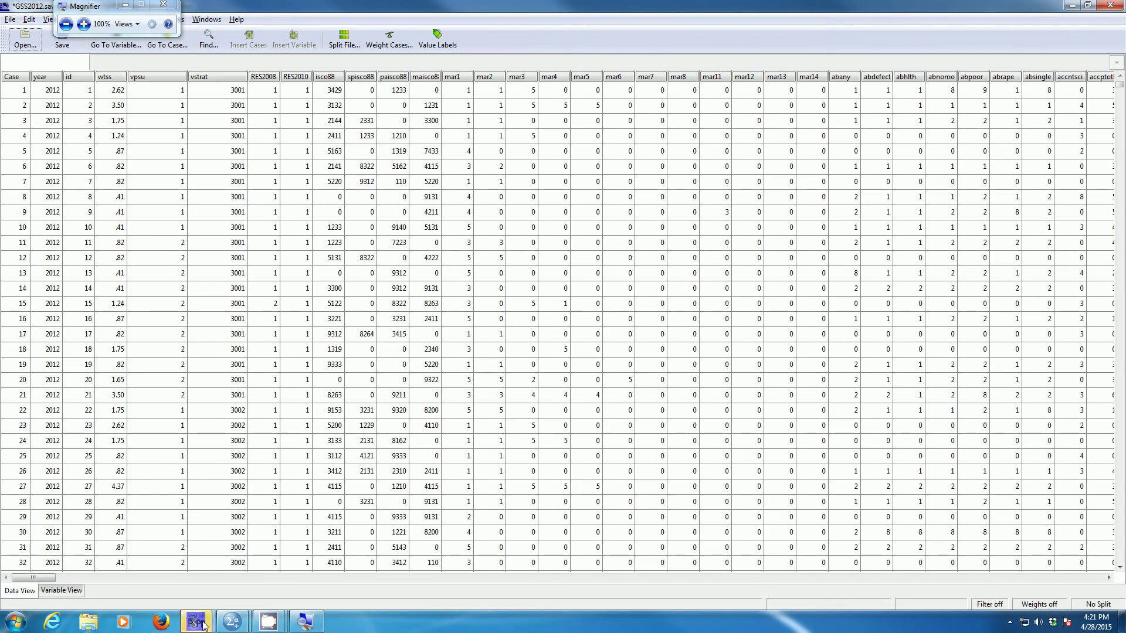
{"action": "left_click", "coordinate": [227, 590]}
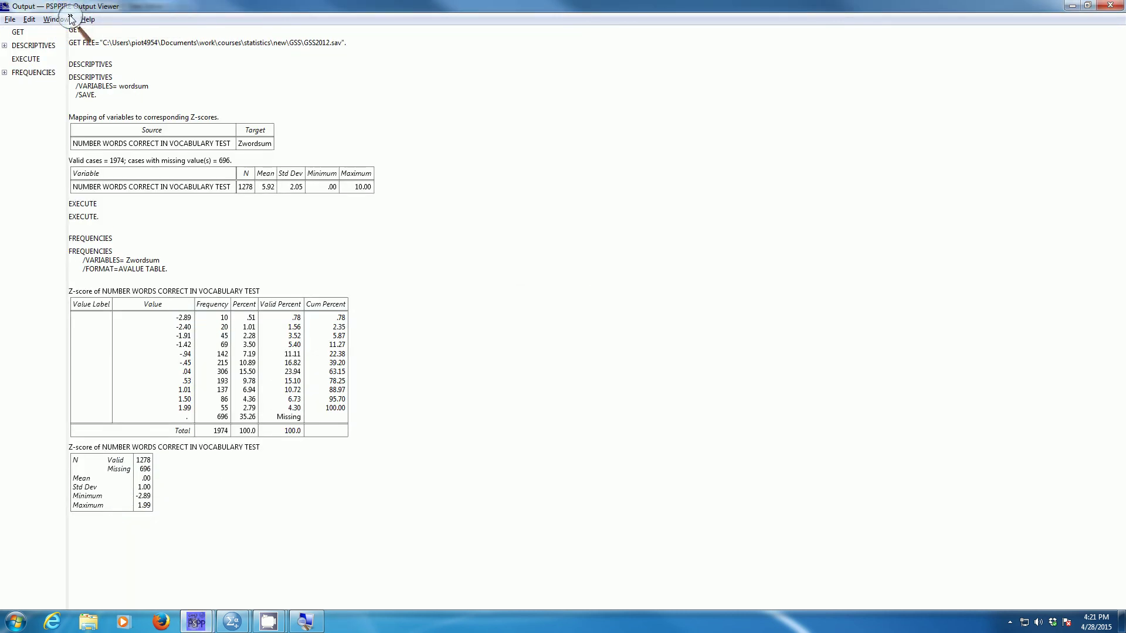
{"action": "left_click", "coordinate": [70, 17]}
{"action": "left_click_drag", "start_coordinate": [70, 17], "coordinate": [410, 419]}
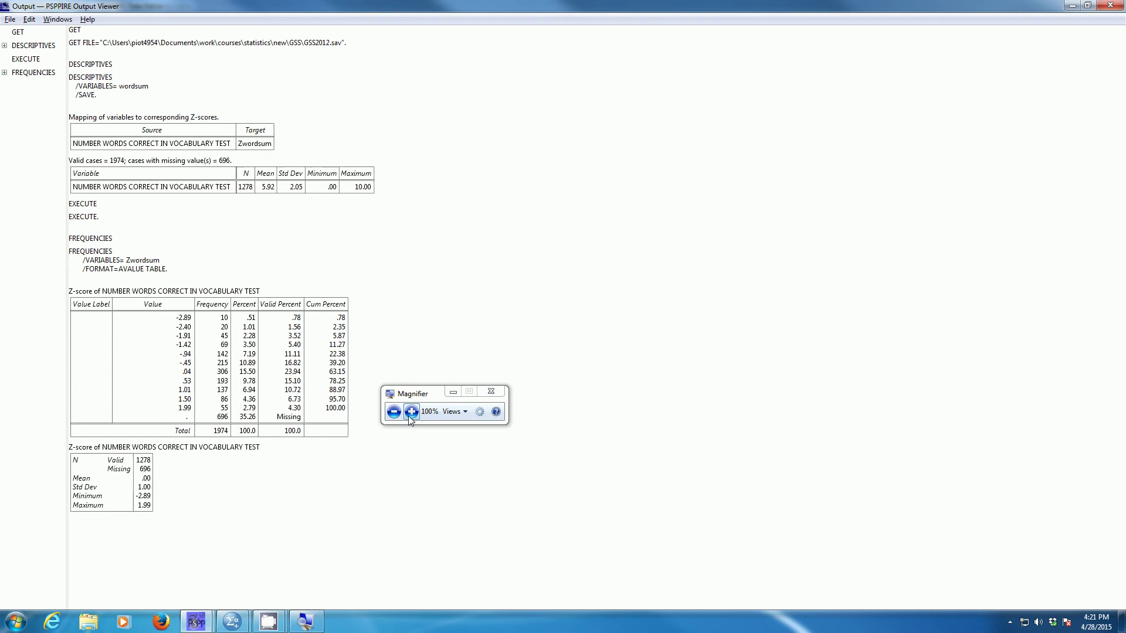
{"action": "left_click", "coordinate": [411, 411]}
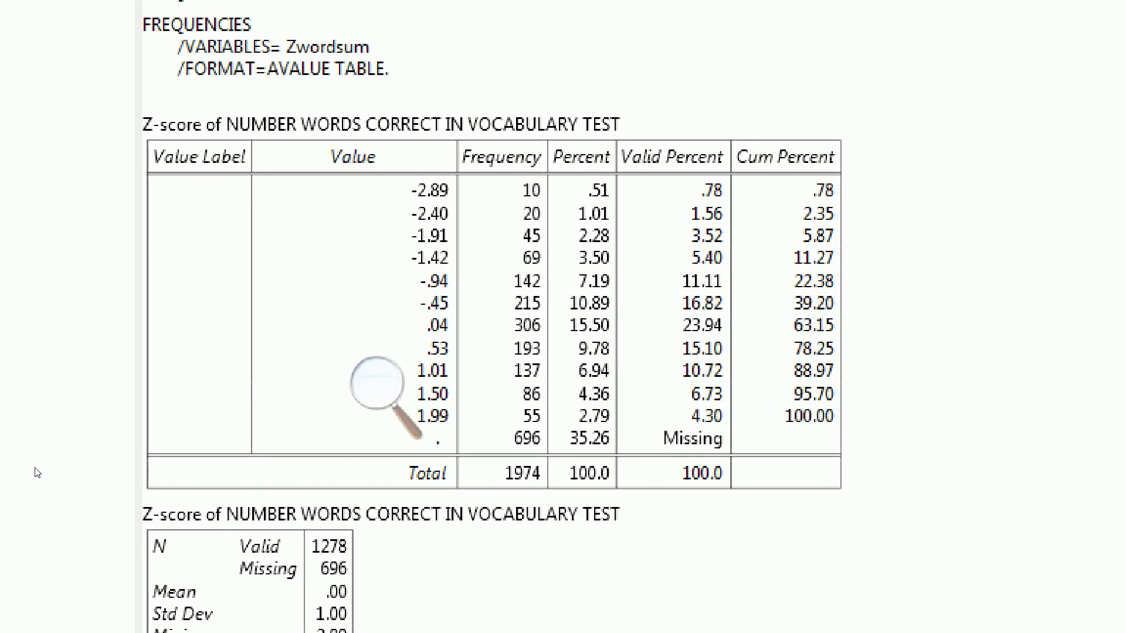